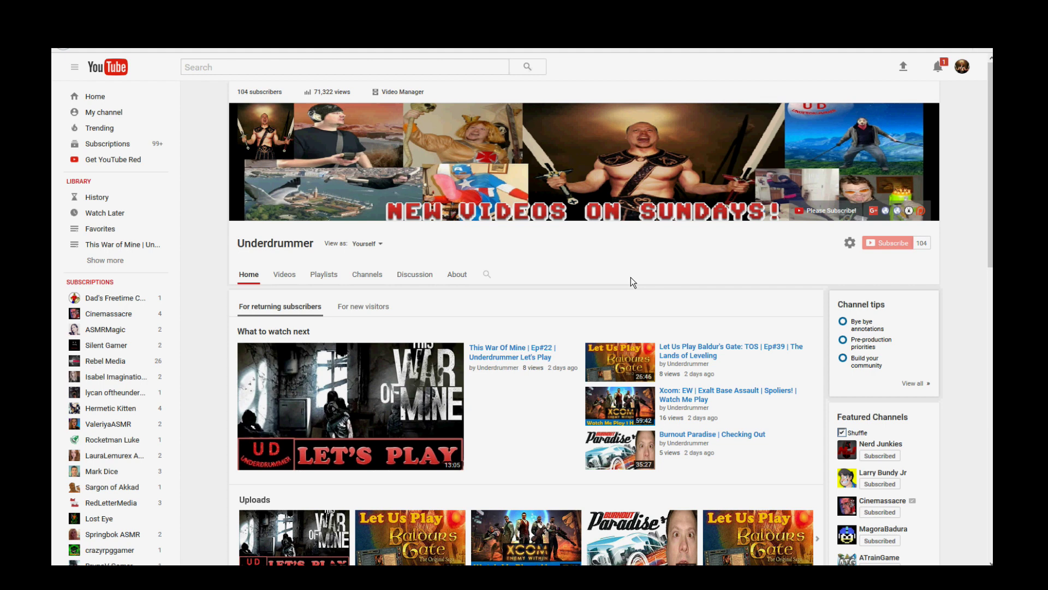
Step: Remove the Horizon Zero Dawn video from Favorites, then go back to the created playlists
{"action": "left_click", "coordinate": [465, 281]}
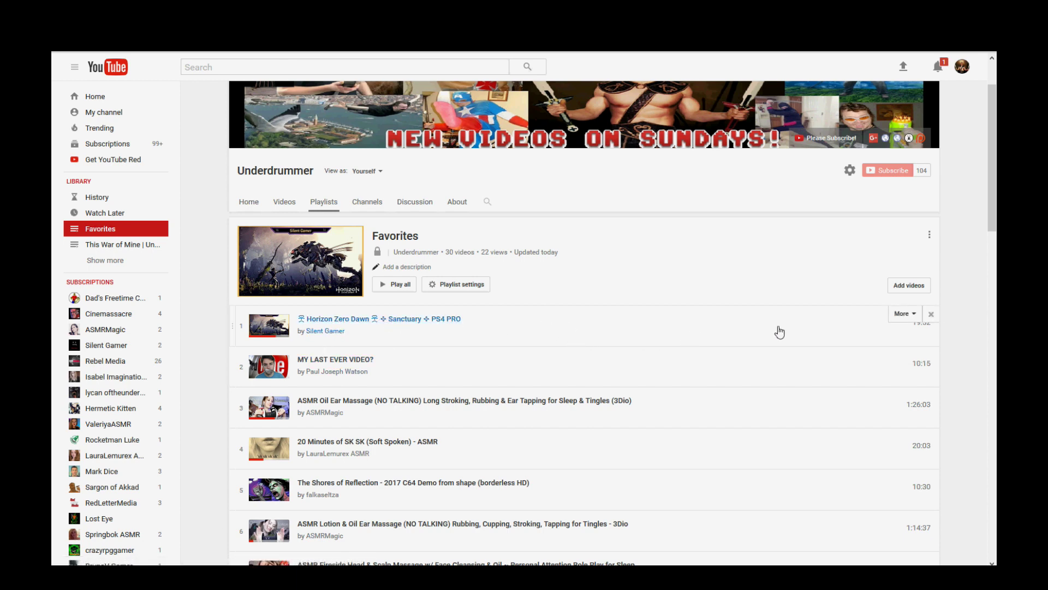
{"action": "left_click", "coordinate": [932, 316]}
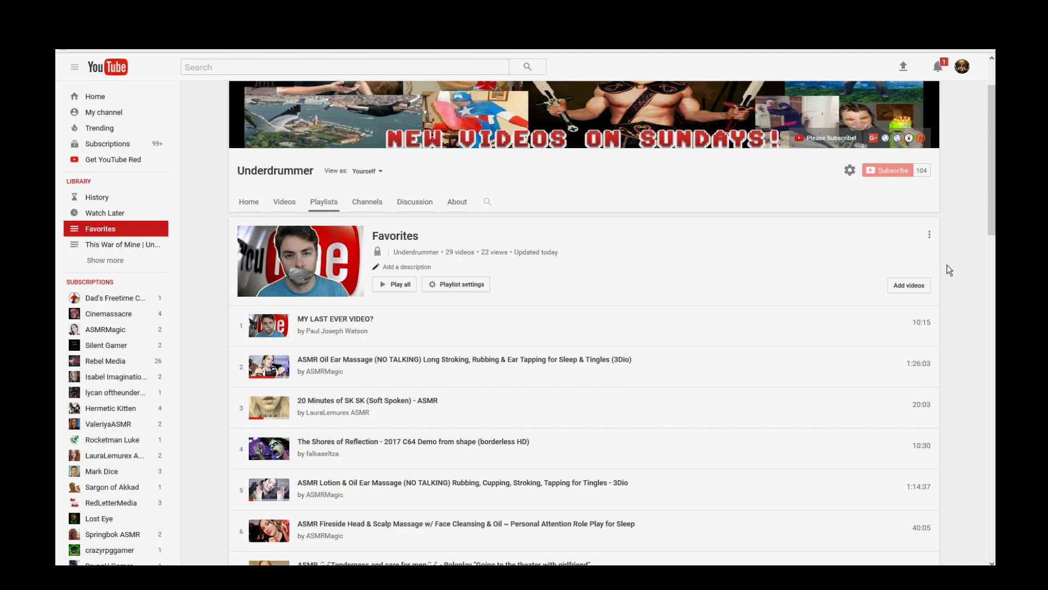
{"action": "key", "text": "alt+Left"}
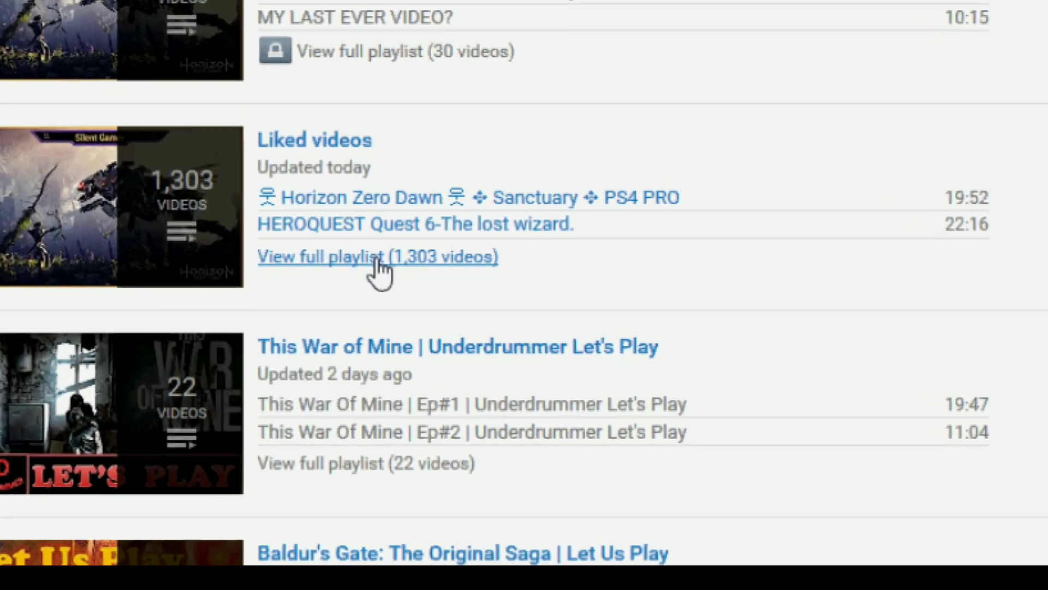
Step: Open the full 1,303-video Liked videos playlist and remove its top Horizon Zero Dawn entry
{"action": "left_click", "coordinate": [379, 268]}
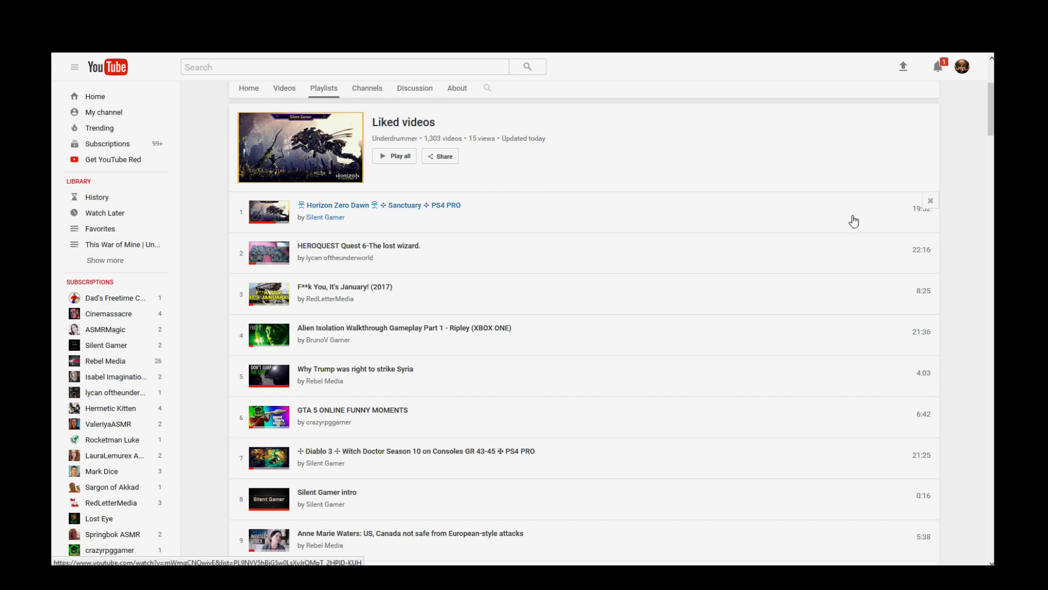
{"action": "left_click", "coordinate": [932, 203]}
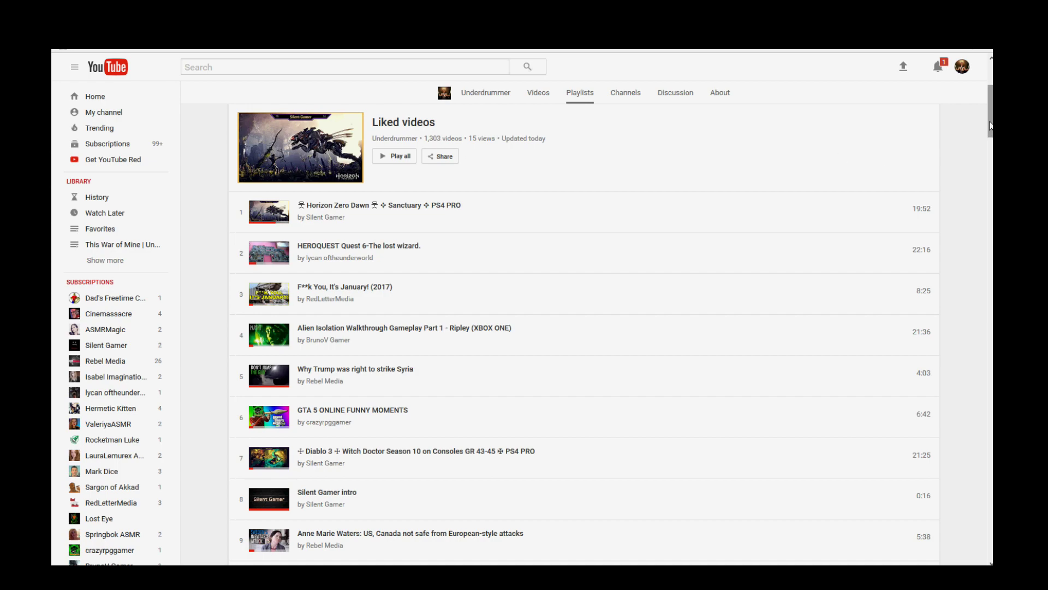
Step: Scroll to the bottom of Liked videos and load the next hundred entries
{"action": "left_click_drag", "start_coordinate": [991, 118], "coordinate": [991, 546]}
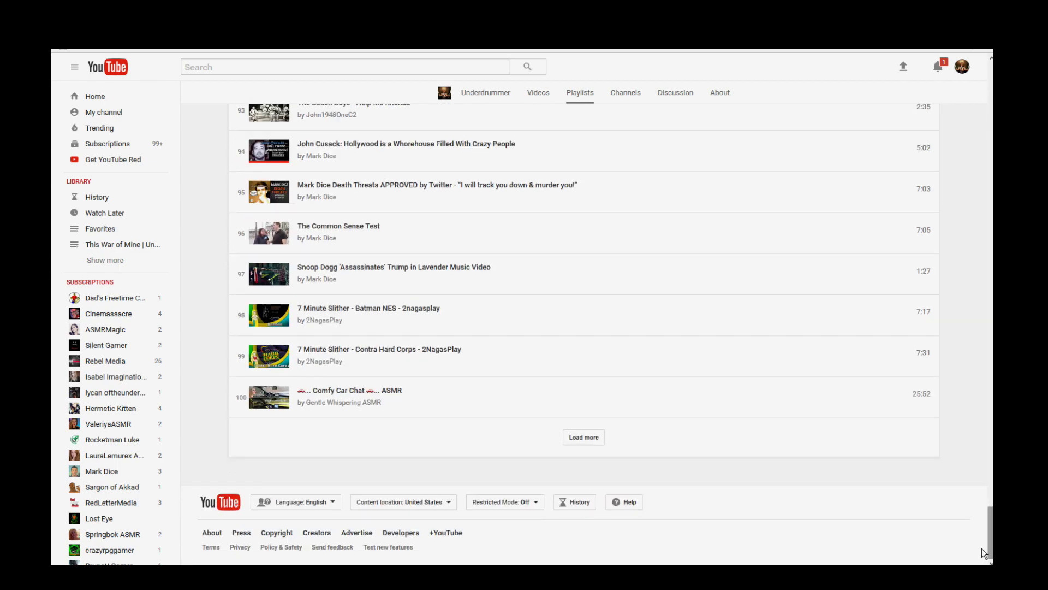
{"action": "left_click", "coordinate": [595, 440]}
{"action": "scroll", "coordinate": [702, 408], "scroll_direction": "down", "scroll_amount": 6}
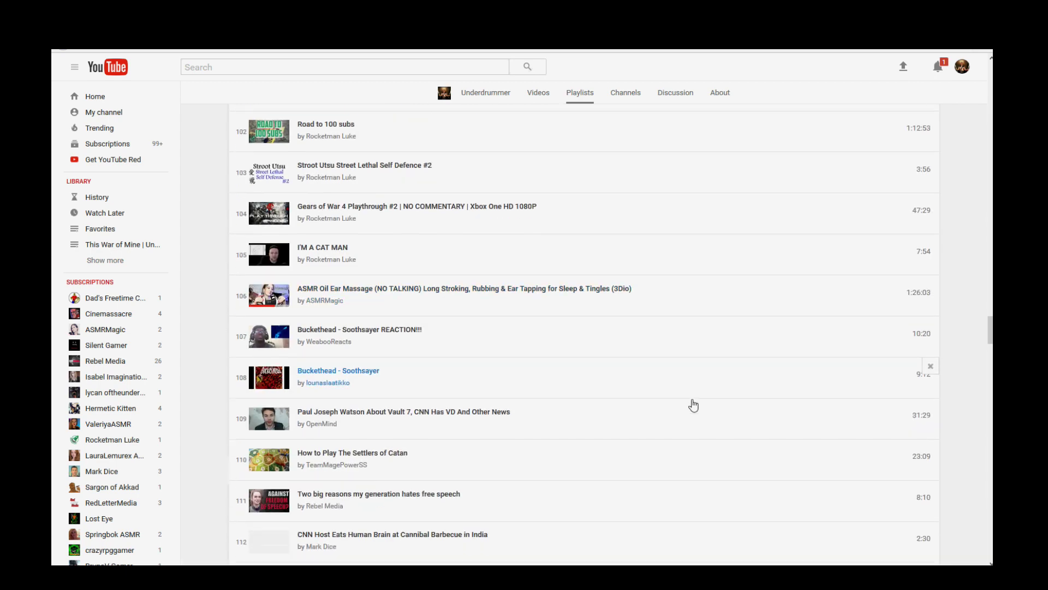
{"action": "scroll", "coordinate": [694, 405], "scroll_direction": "down", "scroll_amount": 5}
{"action": "scroll", "coordinate": [760, 351], "scroll_direction": "down", "scroll_amount": 4}
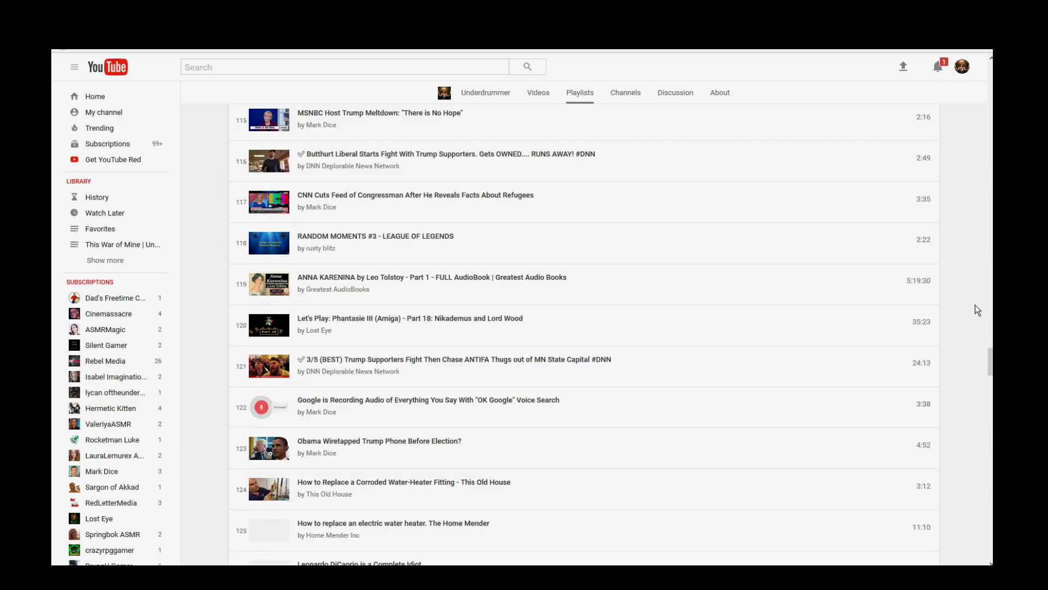
{"action": "scroll", "coordinate": [975, 304], "scroll_direction": "down", "scroll_amount": 10}
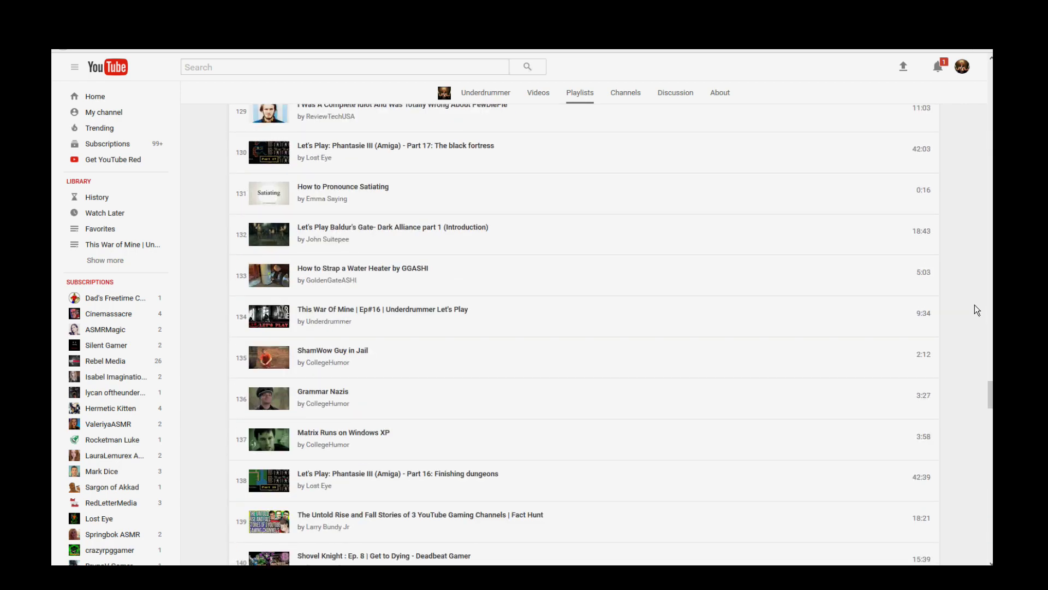
{"action": "scroll", "coordinate": [974, 305], "scroll_direction": "down", "scroll_amount": 18}
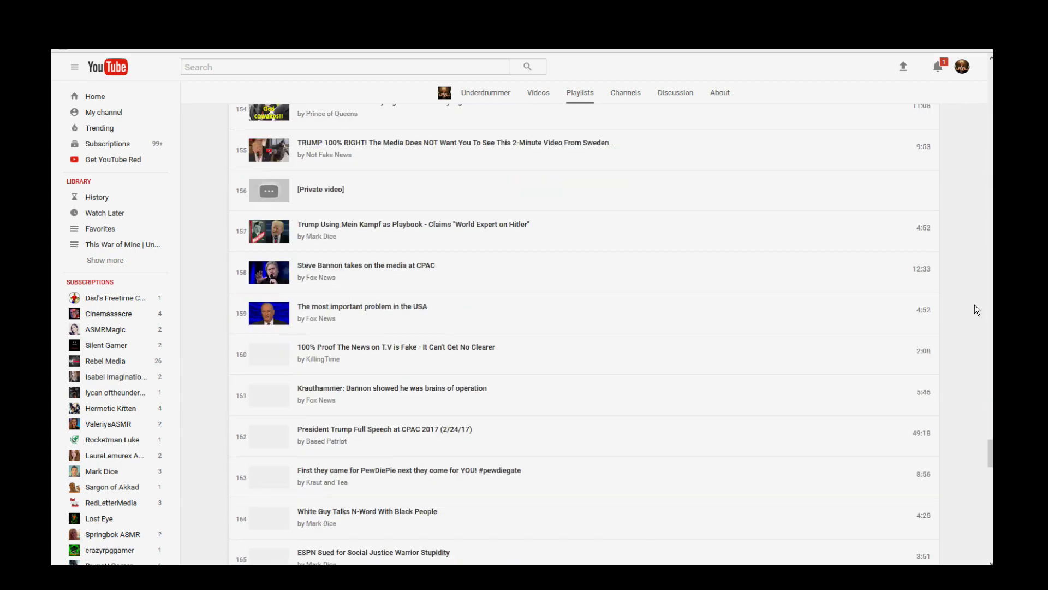
{"action": "scroll", "coordinate": [975, 305], "scroll_direction": "down", "scroll_amount": 14}
{"action": "scroll", "coordinate": [983, 436], "scroll_direction": "down", "scroll_amount": 7}
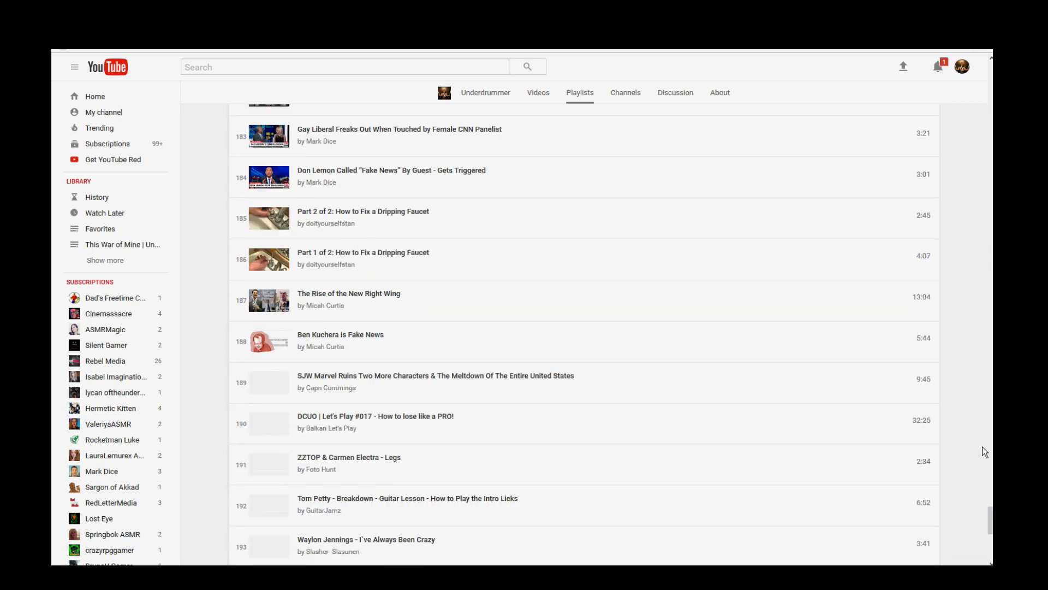
{"action": "scroll", "coordinate": [966, 458], "scroll_direction": "down", "scroll_amount": 8}
Step: Keep loading more Liked videos entries until the list reaches 416, past row 400
{"action": "left_click", "coordinate": [595, 437]}
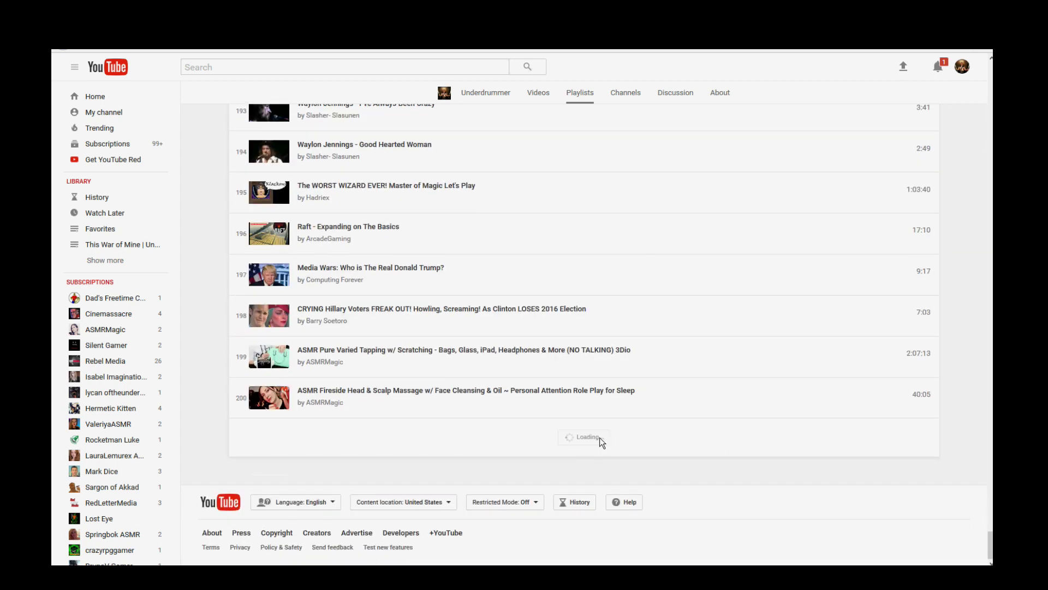
{"action": "scroll", "coordinate": [703, 431], "scroll_direction": "down", "scroll_amount": 7}
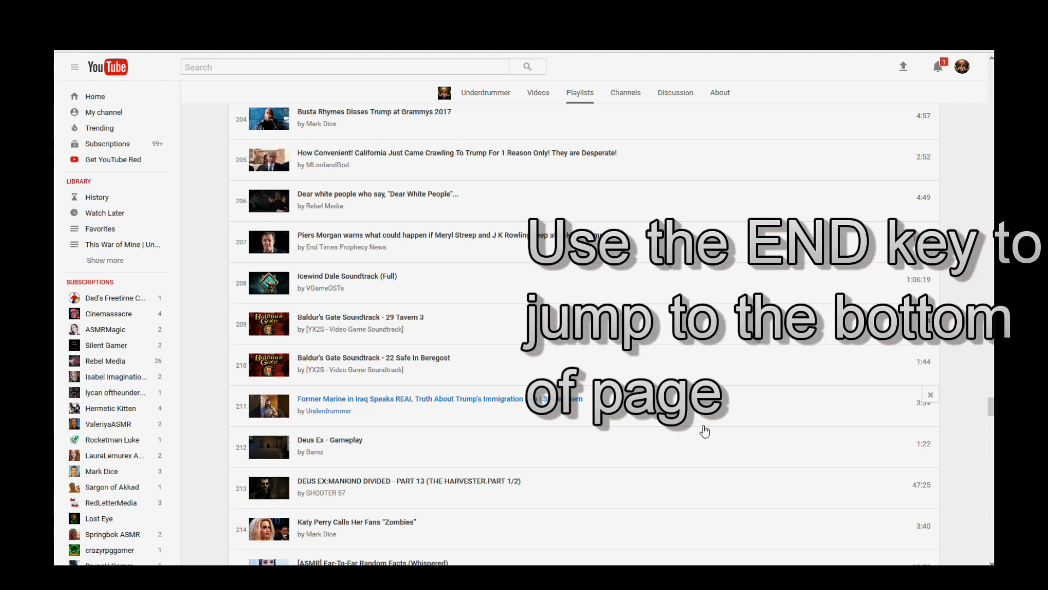
{"action": "key", "text": "End"}
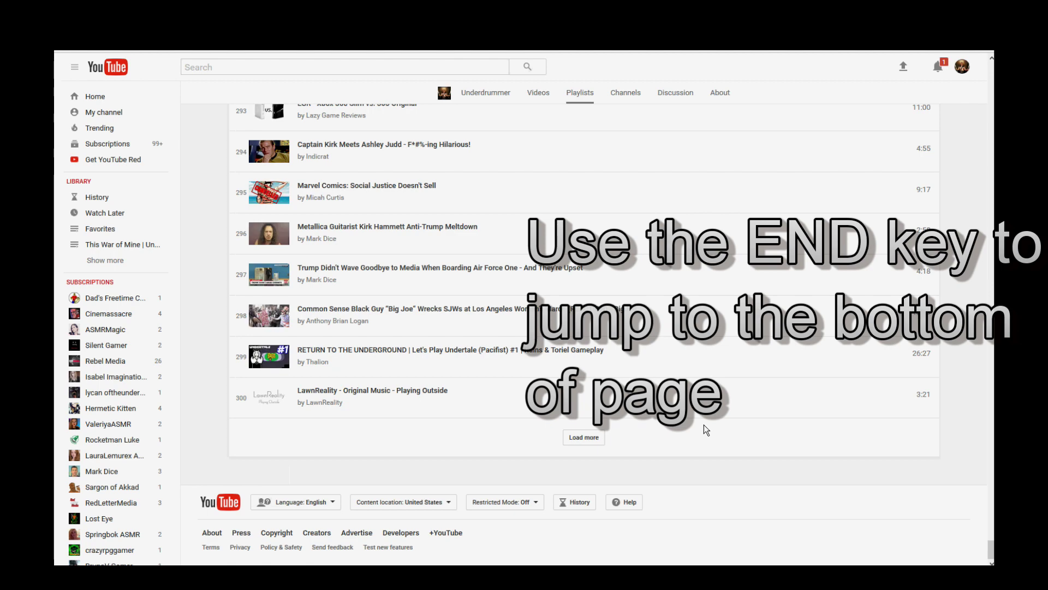
{"action": "left_click", "coordinate": [585, 438]}
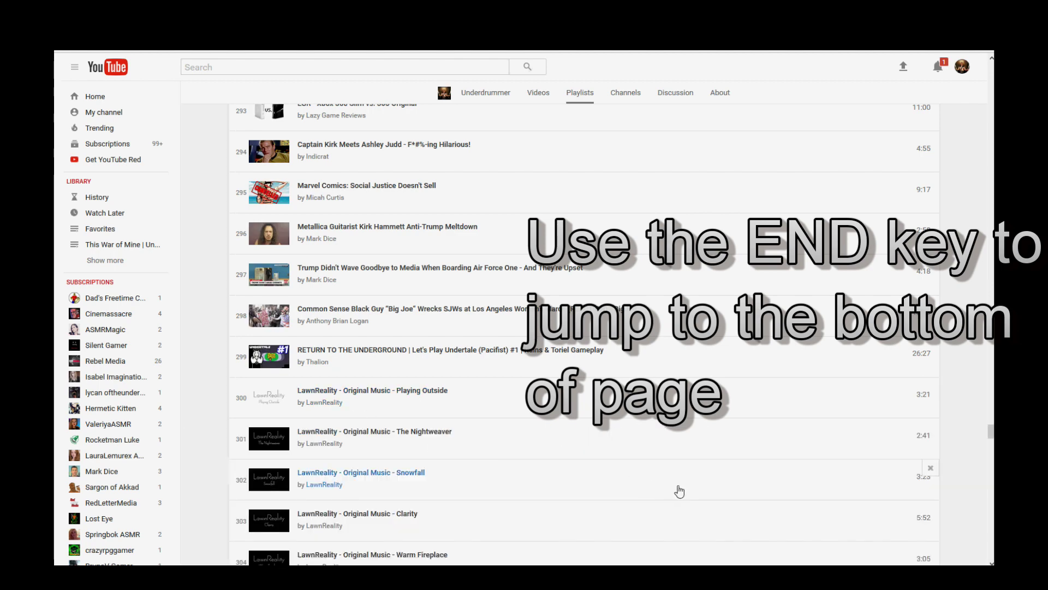
{"action": "key", "text": "End"}
{"action": "left_click", "coordinate": [587, 437]}
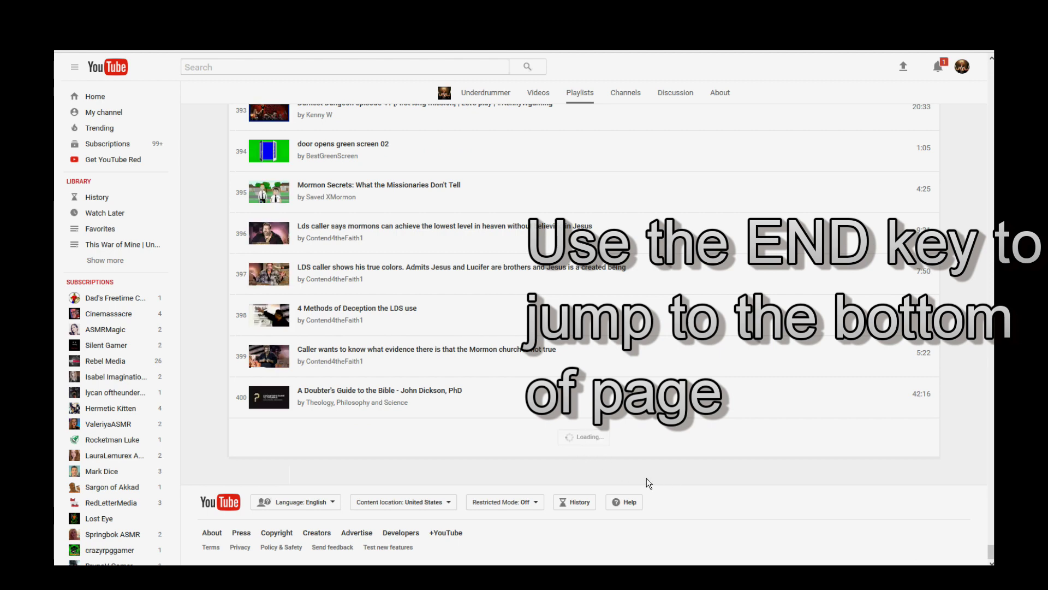
{"action": "scroll", "coordinate": [666, 480], "scroll_direction": "down", "scroll_amount": 9}
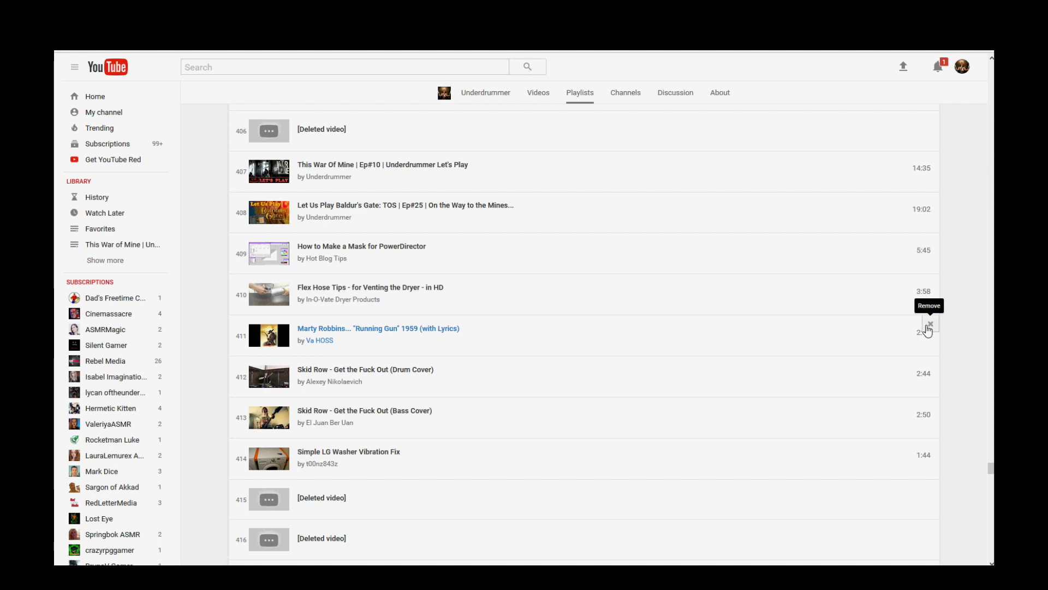
Step: Remove Marty Robbins 'Running Gun' at row 411, leaving 1,301 videos, and return to the top
{"action": "left_click", "coordinate": [928, 327]}
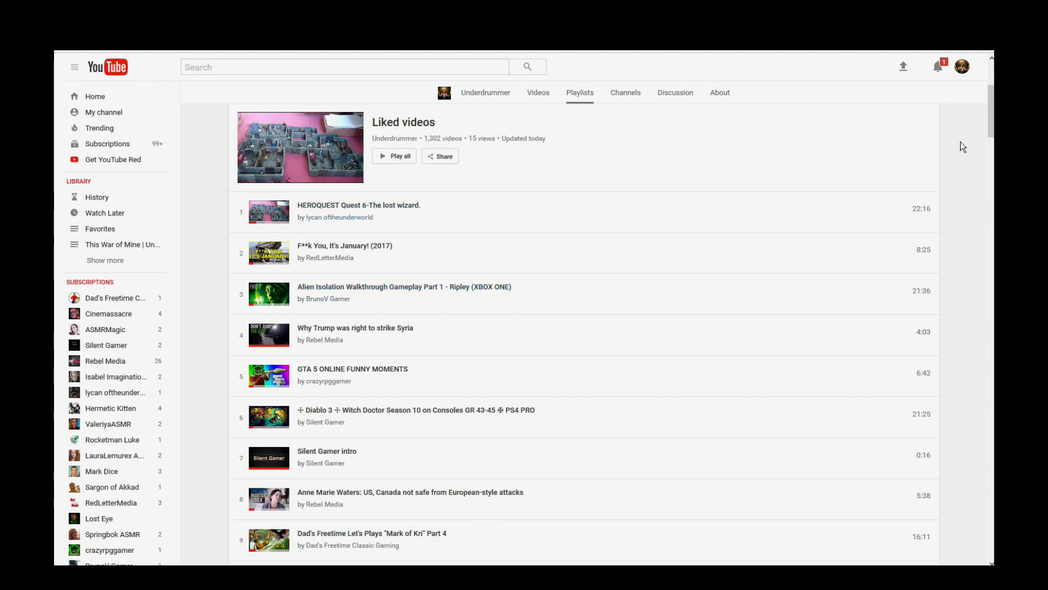
{"action": "left_click_drag", "start_coordinate": [990, 109], "coordinate": [987, 553]}
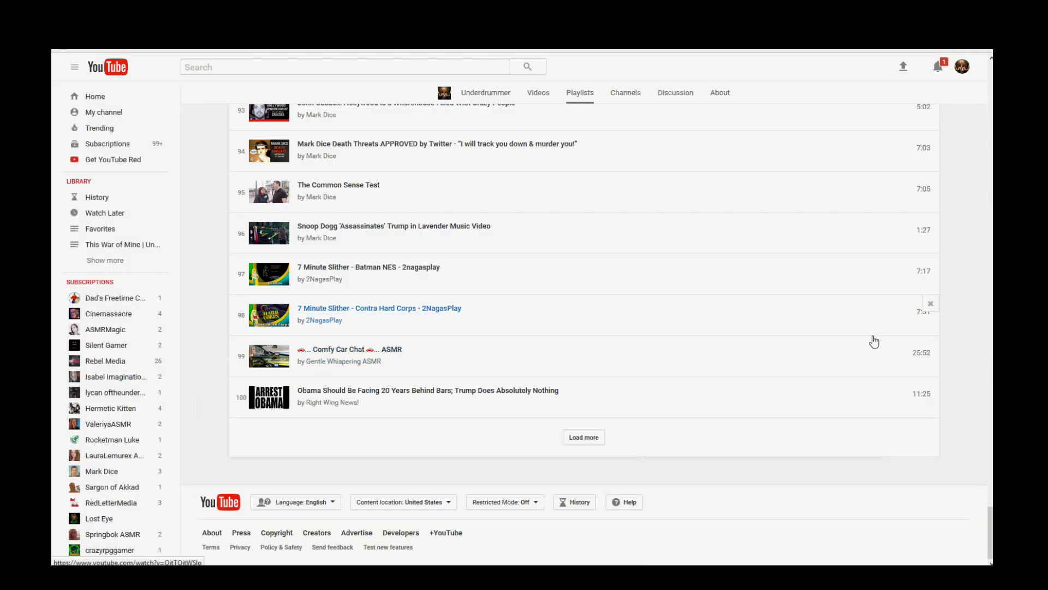
{"action": "left_click", "coordinate": [588, 438]}
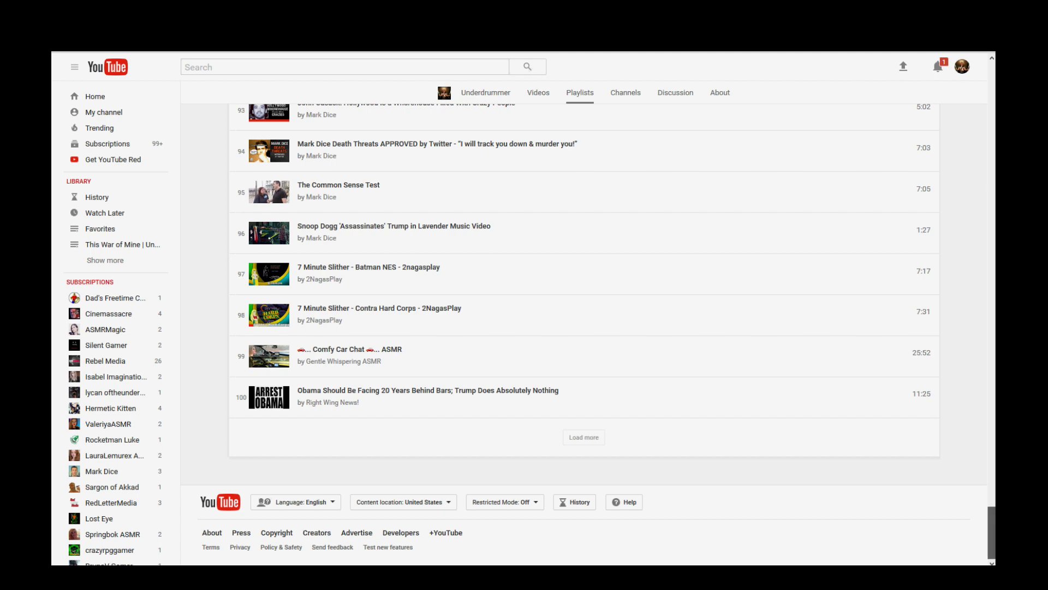
{"action": "key", "text": "Home"}
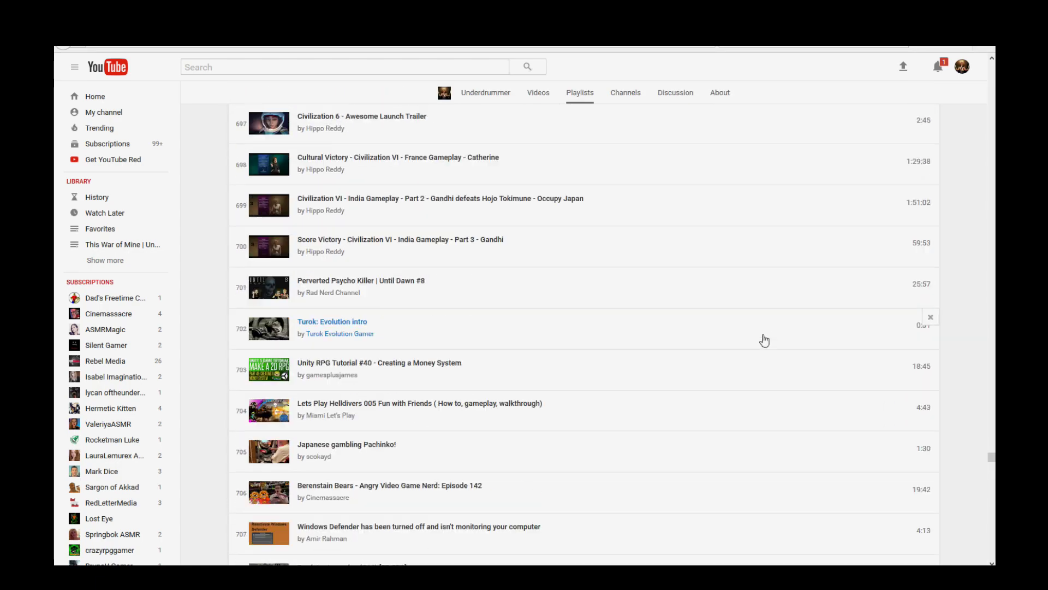
Step: Scroll back up to the Liked videos header showing 1,301 videos and HEROQUEST Quest 6
{"action": "scroll", "coordinate": [765, 340], "scroll_direction": "up", "scroll_amount": 20}
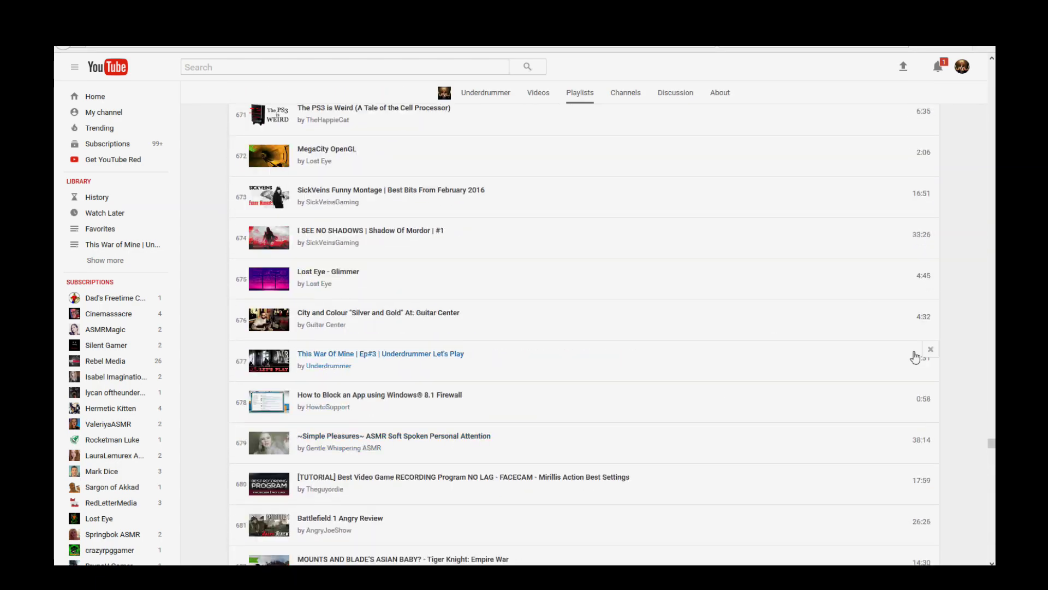
{"action": "scroll", "coordinate": [724, 456], "scroll_direction": "up", "scroll_amount": 20}
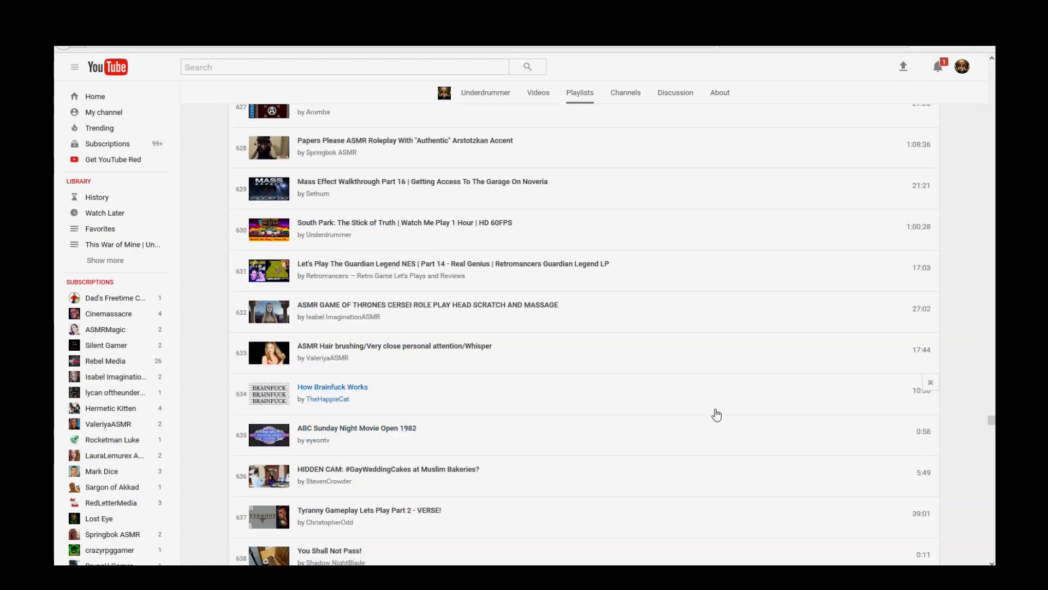
{"action": "scroll", "coordinate": [752, 413], "scroll_direction": "up", "scroll_amount": 20}
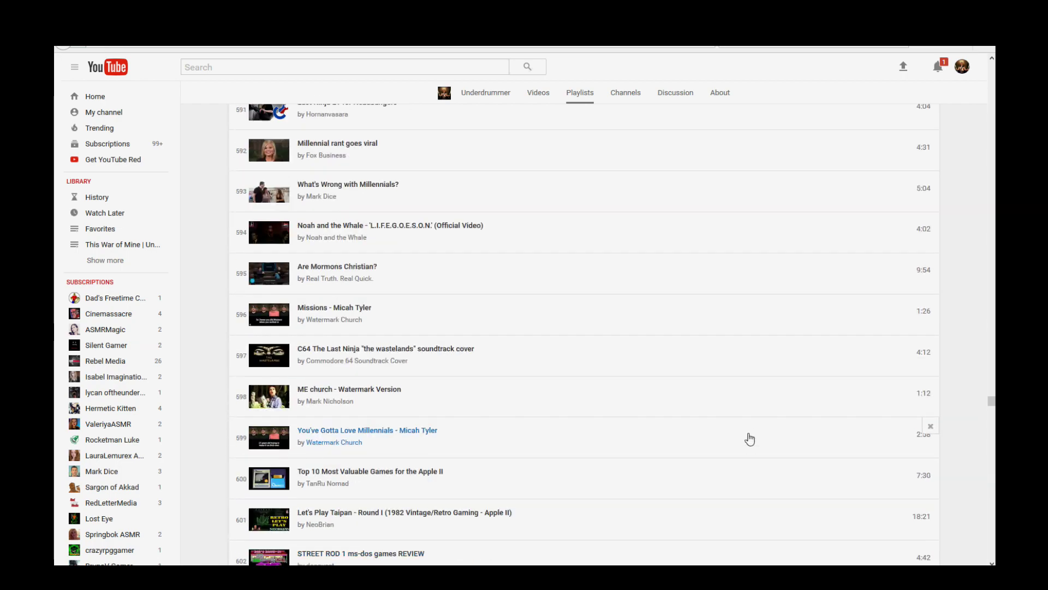
{"action": "scroll", "coordinate": [842, 430], "scroll_direction": "up", "scroll_amount": 17}
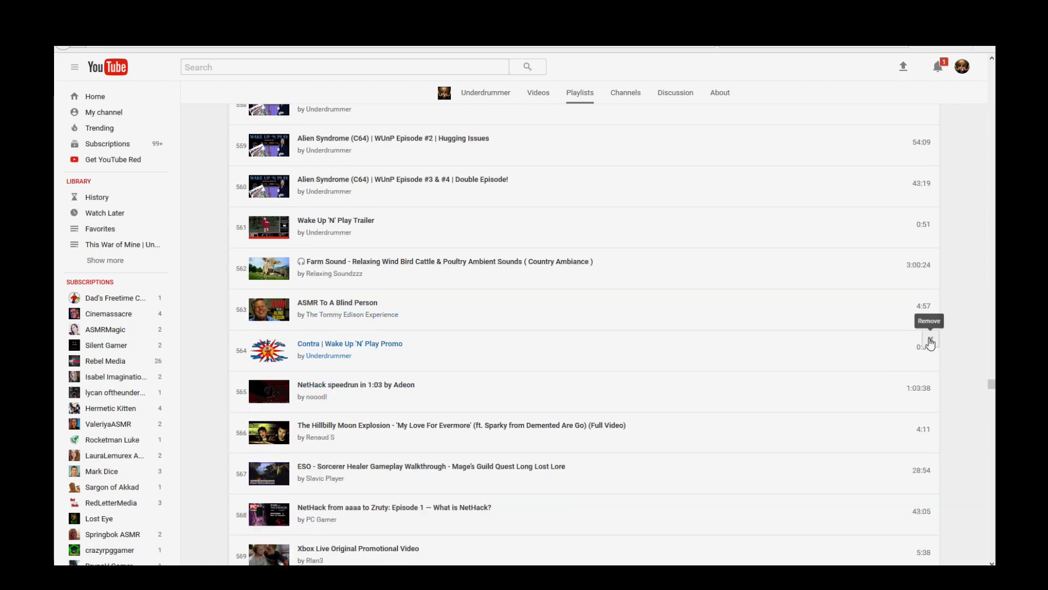
{"action": "scroll", "coordinate": [842, 400], "scroll_direction": "up", "scroll_amount": 20}
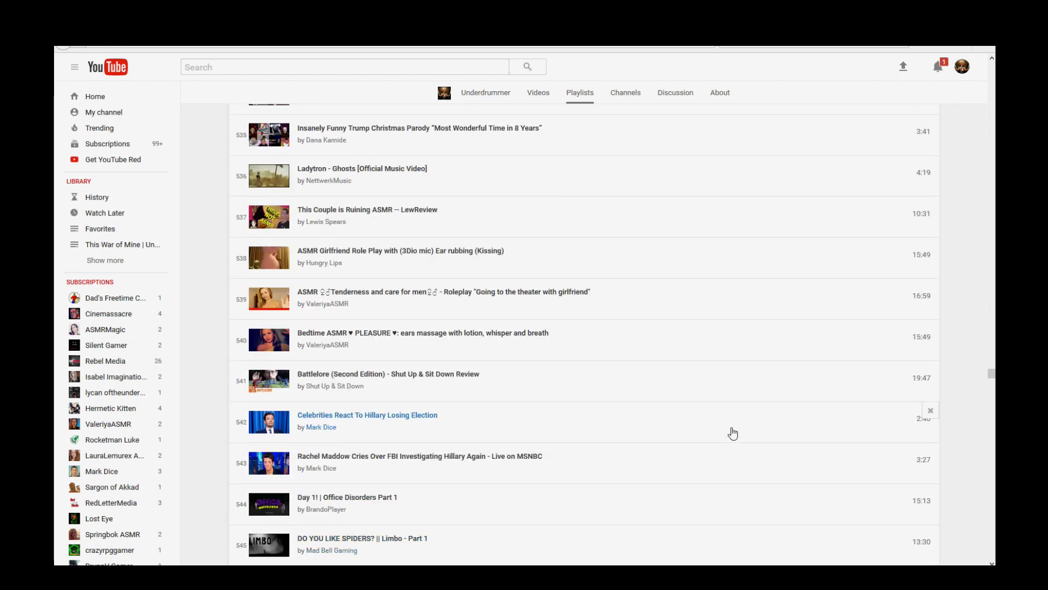
{"action": "scroll", "coordinate": [930, 242], "scroll_direction": "up", "scroll_amount": 20}
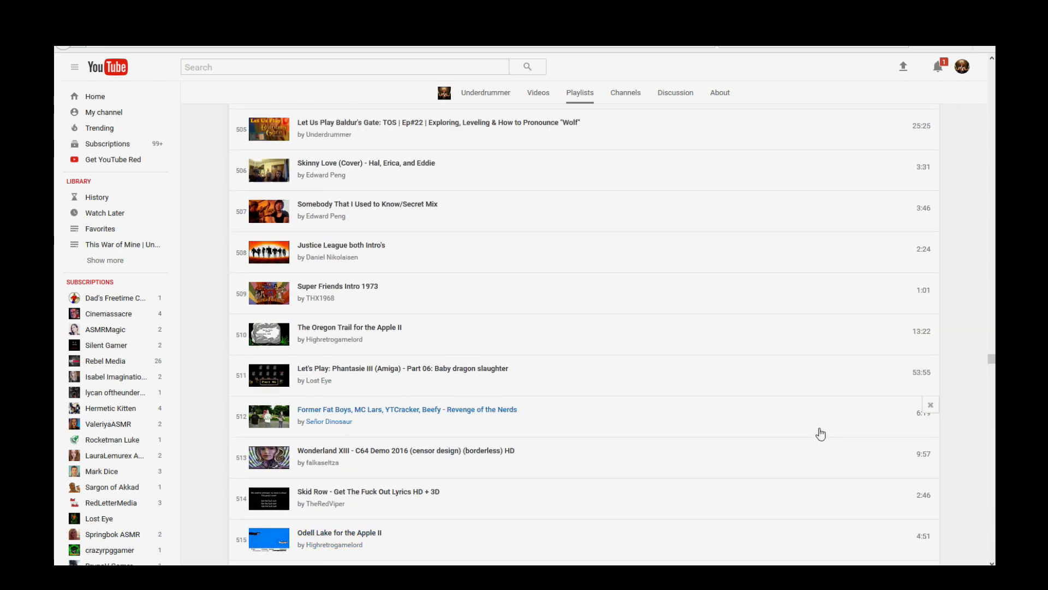
{"action": "scroll", "coordinate": [790, 456], "scroll_direction": "up", "scroll_amount": 20}
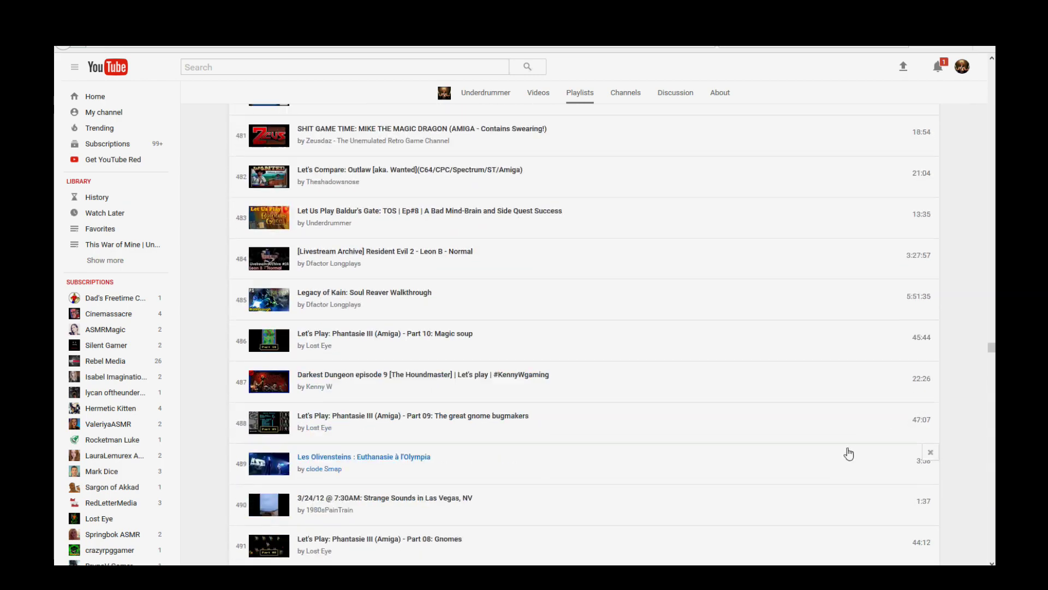
{"action": "scroll", "coordinate": [906, 415], "scroll_direction": "up", "scroll_amount": 10}
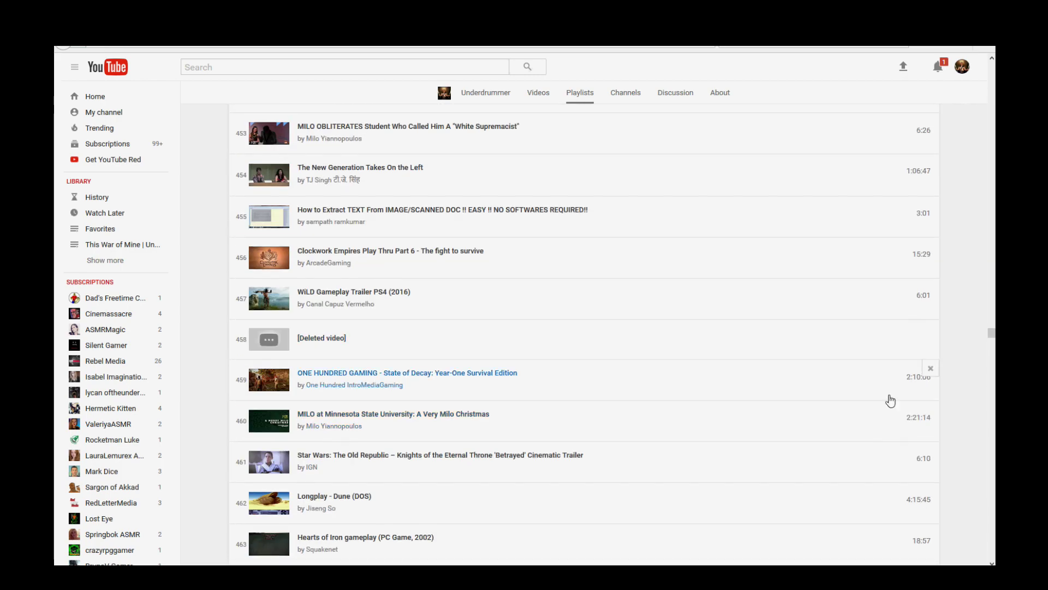
{"action": "key", "text": "Home"}
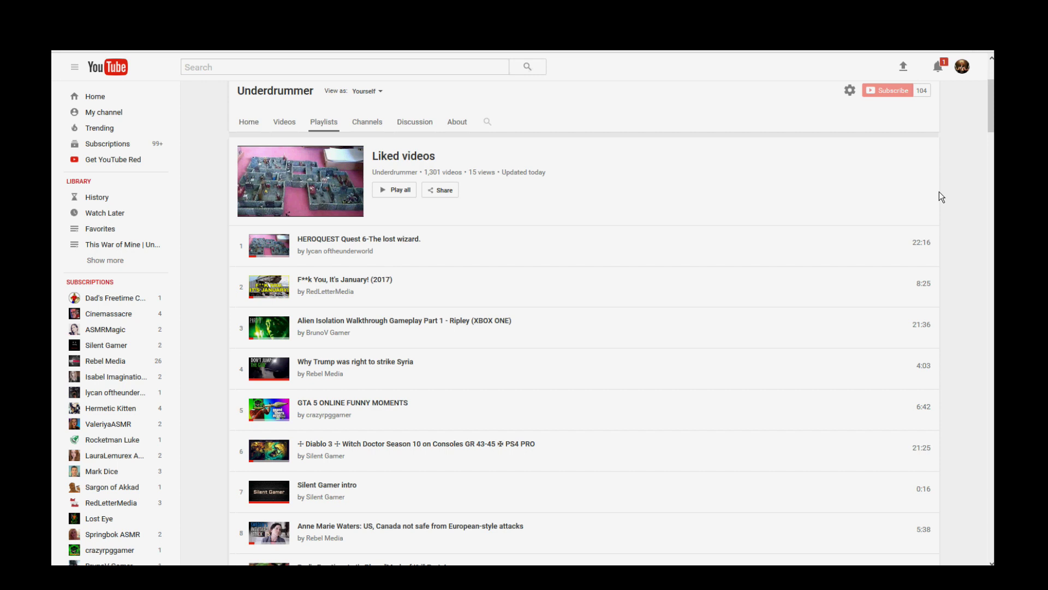
Step: Check in Help > About Firefox that the browser is version 52.0.2 and up to date
{"action": "key", "text": "End"}
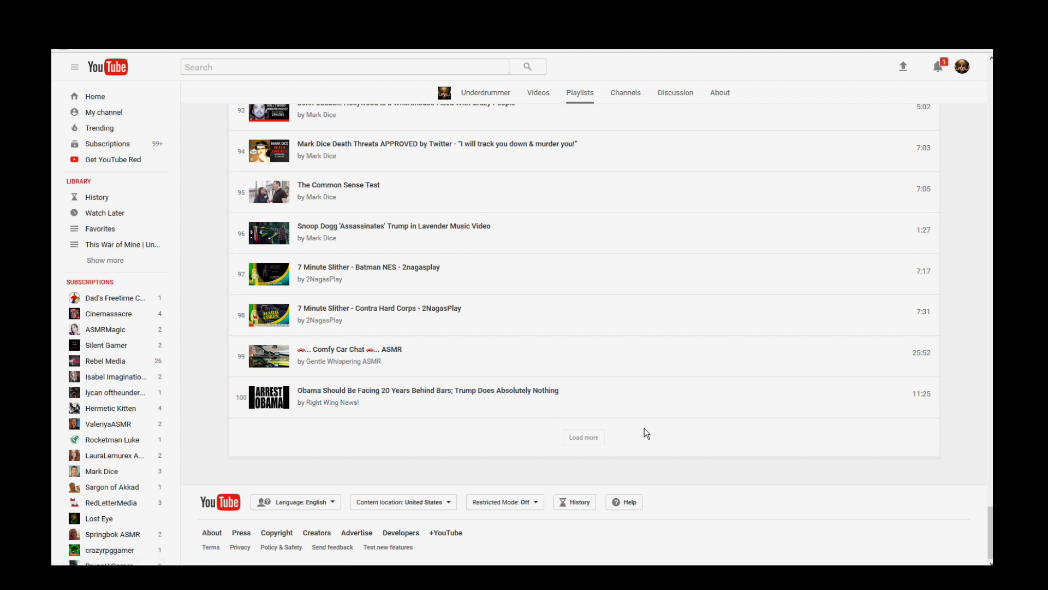
{"action": "left_click", "coordinate": [211, 42]}
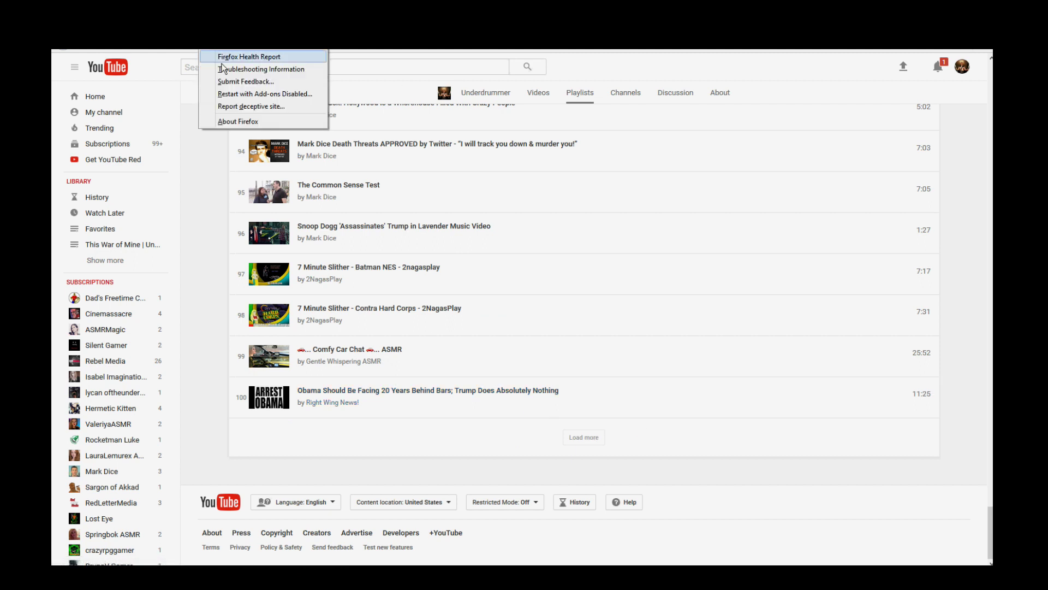
{"action": "left_click", "coordinate": [228, 121]}
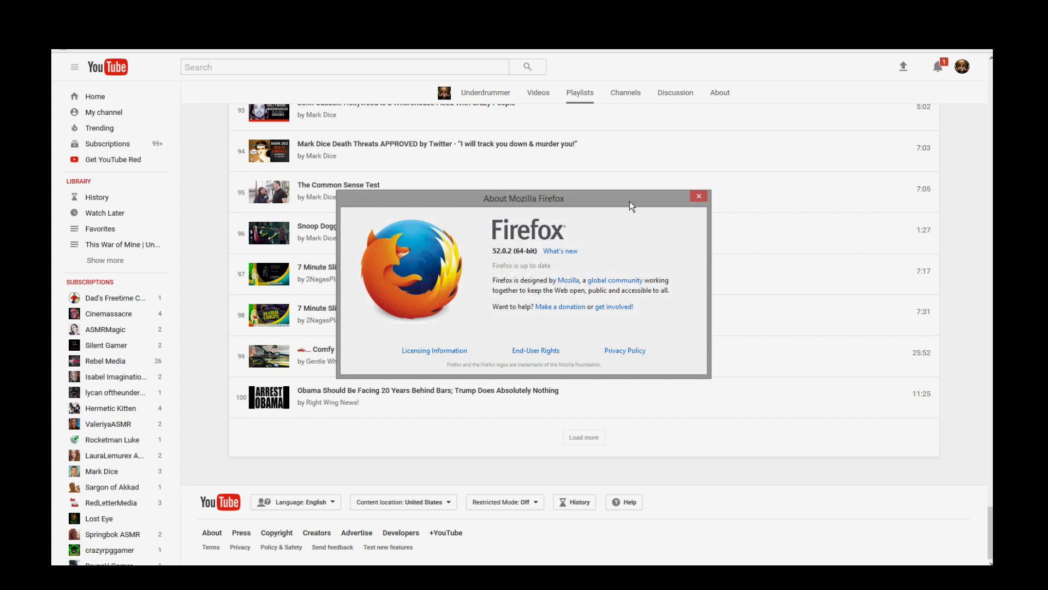
{"action": "left_click", "coordinate": [692, 199]}
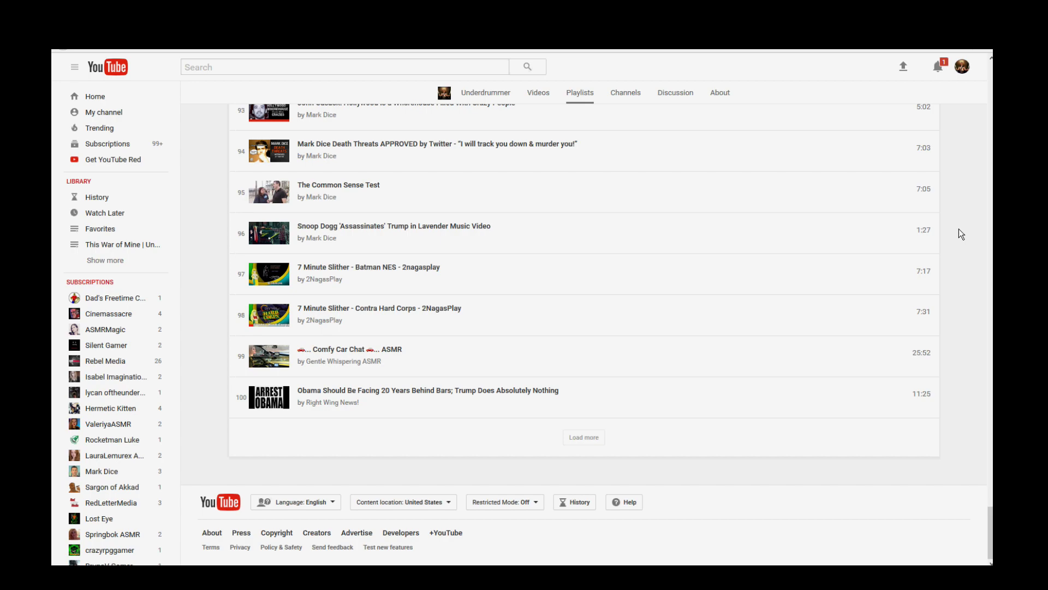
{"action": "key", "text": "Home"}
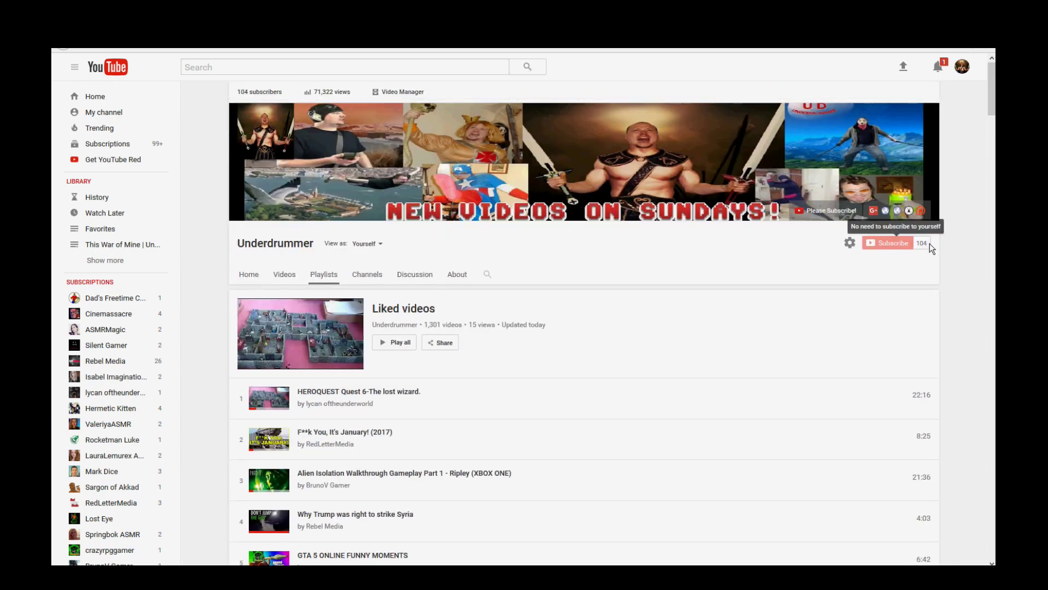
{"action": "scroll", "coordinate": [856, 330], "scroll_direction": "down", "scroll_amount": 15}
{"action": "scroll", "coordinate": [786, 436], "scroll_direction": "down", "scroll_amount": 20}
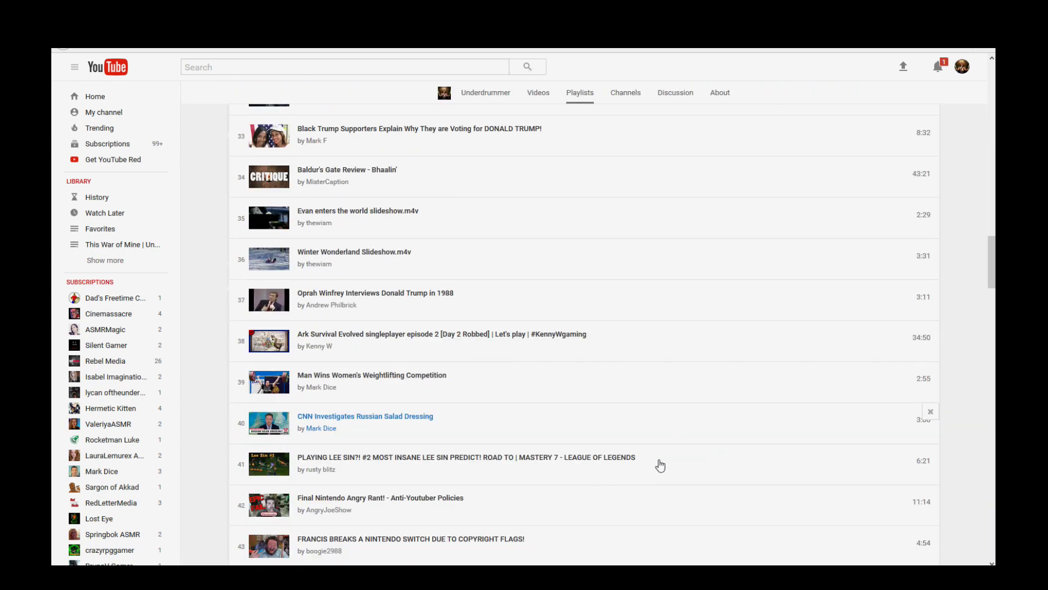
{"action": "scroll", "coordinate": [624, 477], "scroll_direction": "down", "scroll_amount": 12}
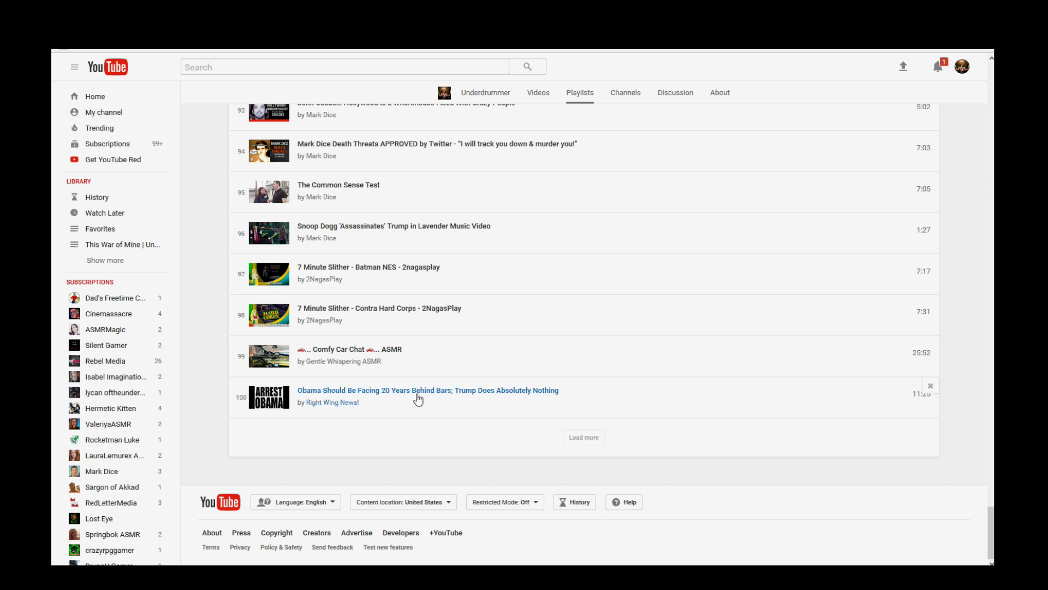
Step: Open the Contra Hard Corps video at row 98 and return to the playlist
{"action": "left_click", "coordinate": [383, 308]}
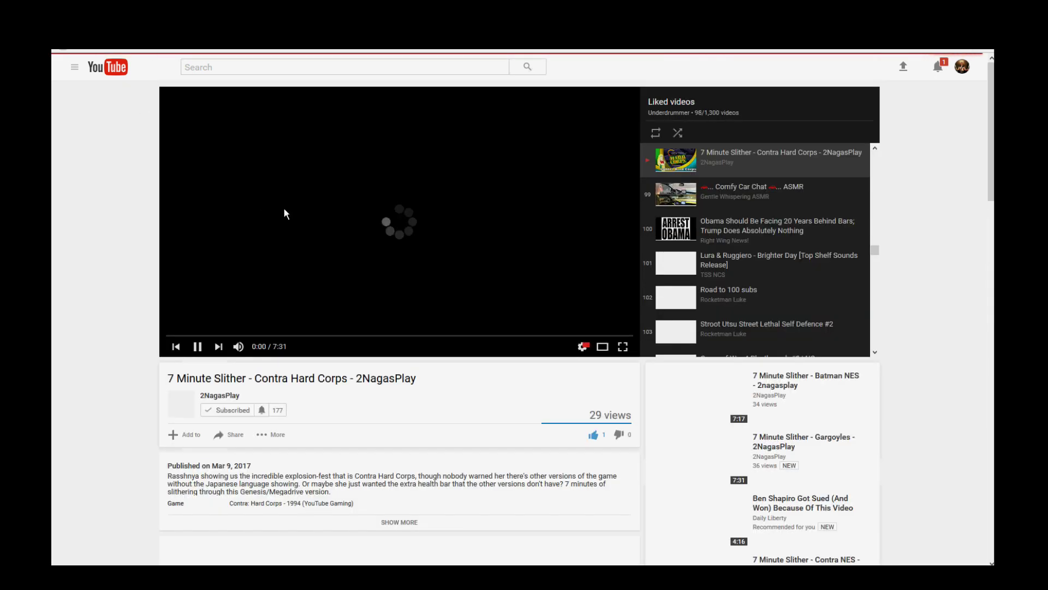
{"action": "key", "text": "alt+Left"}
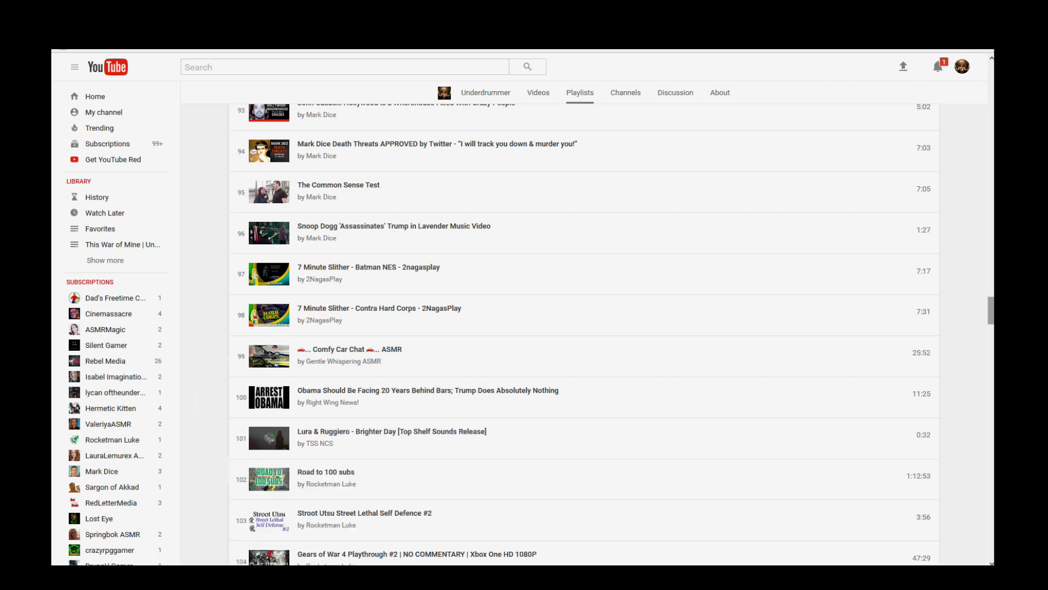
{"action": "left_click_drag", "start_coordinate": [991, 310], "coordinate": [962, 505]}
Step: Load more entries repeatedly until all 1,300 liked videos, through Young Living - Seed to Seal, appear
{"action": "scroll", "coordinate": [678, 433], "scroll_direction": "down", "scroll_amount": 10}
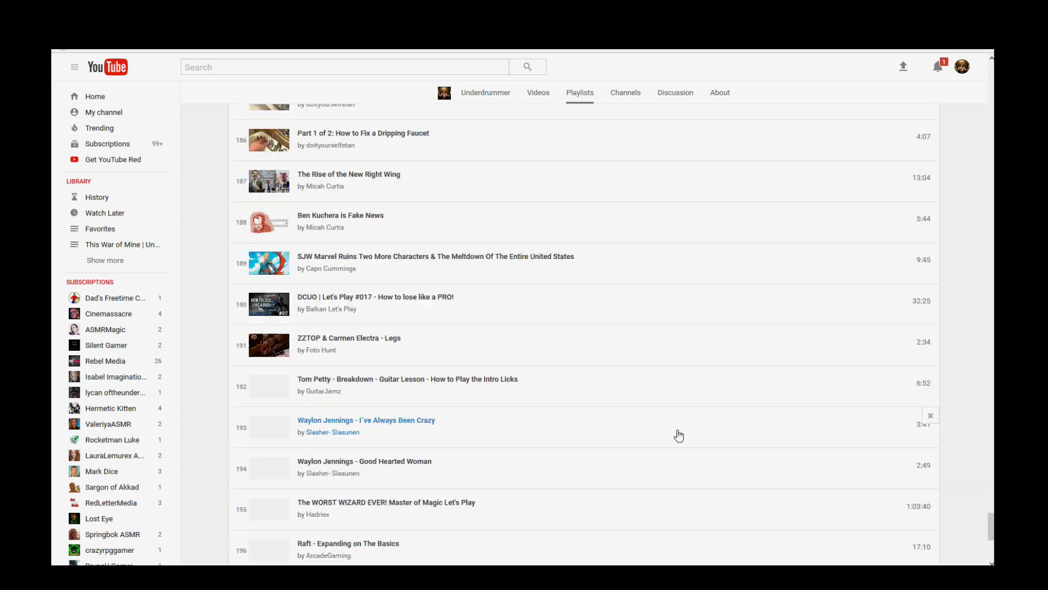
{"action": "left_click", "coordinate": [585, 440]}
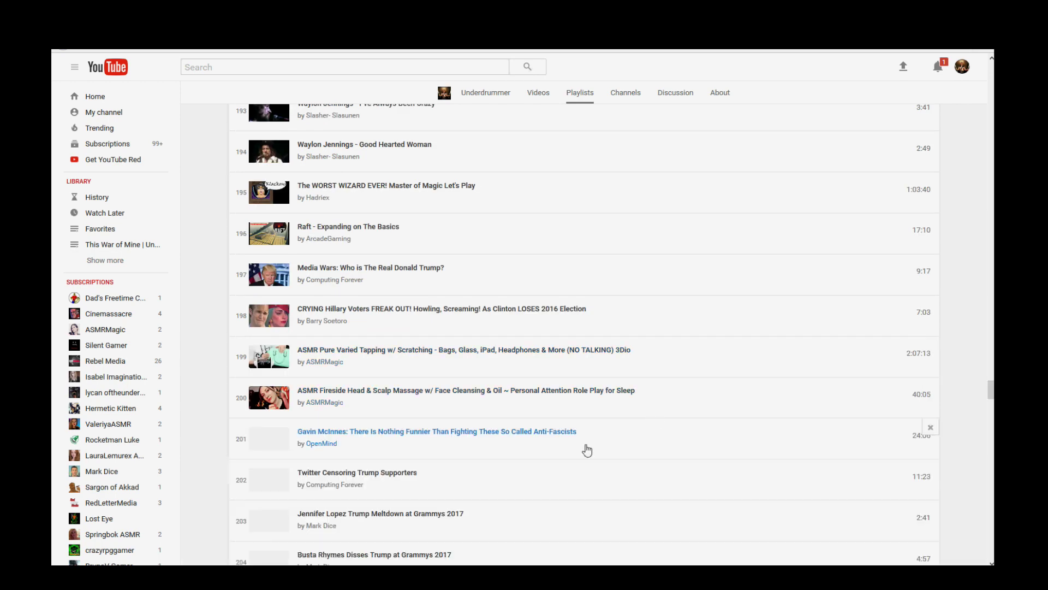
{"action": "scroll", "coordinate": [587, 449], "scroll_direction": "down", "scroll_amount": 20}
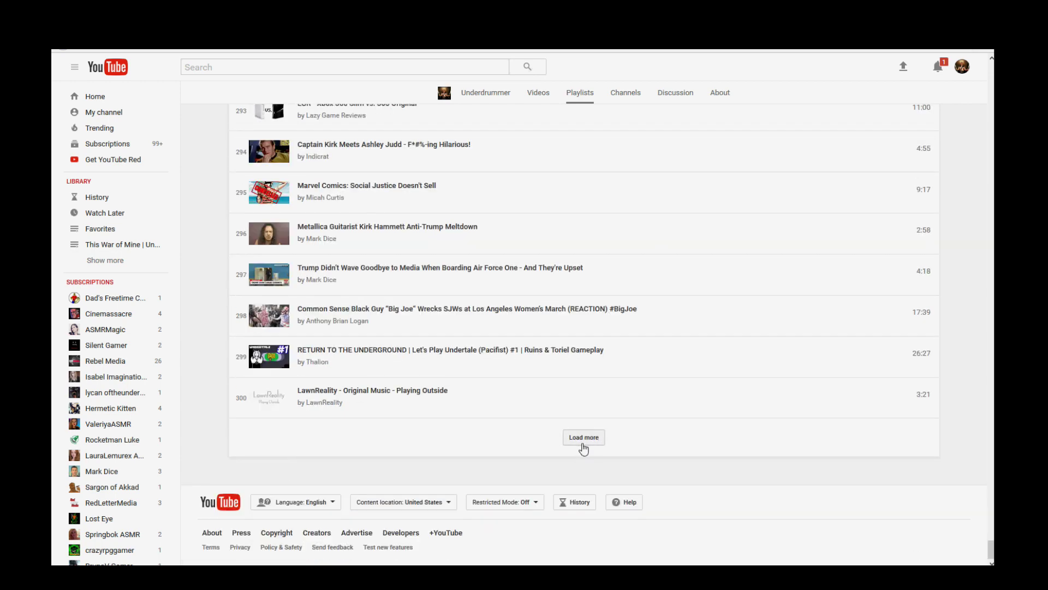
{"action": "left_click", "coordinate": [583, 443]}
{"action": "scroll", "coordinate": [582, 442], "scroll_direction": "down", "scroll_amount": 20}
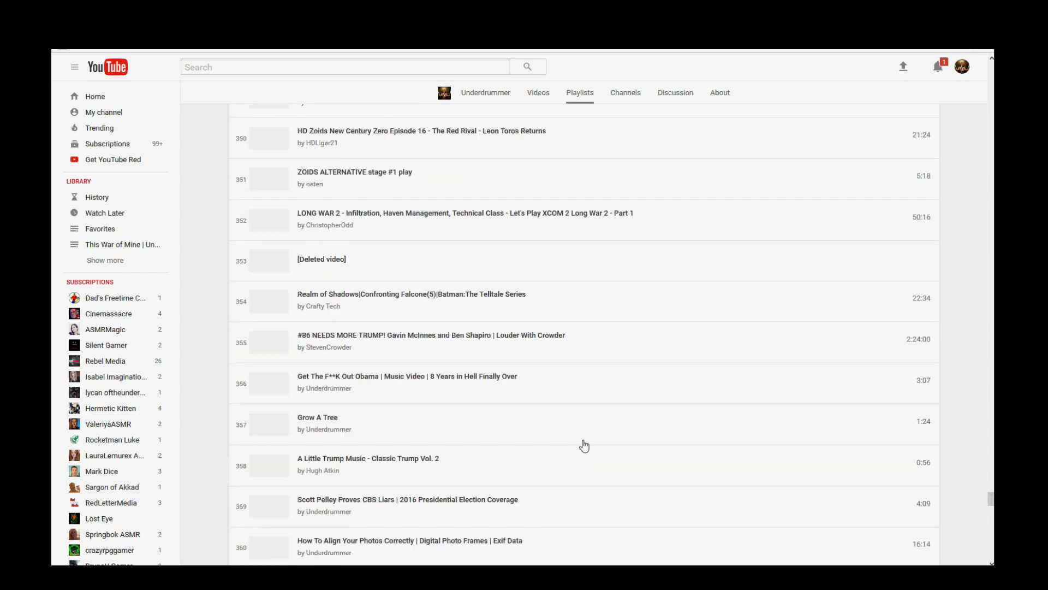
{"action": "left_click", "coordinate": [578, 437]}
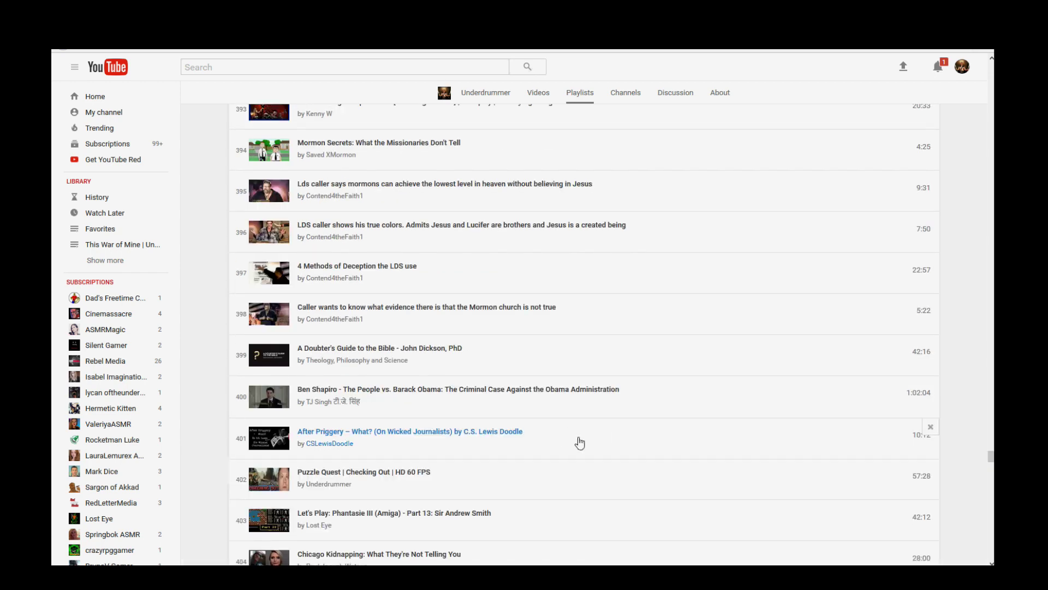
{"action": "scroll", "coordinate": [578, 439], "scroll_direction": "down", "scroll_amount": 20}
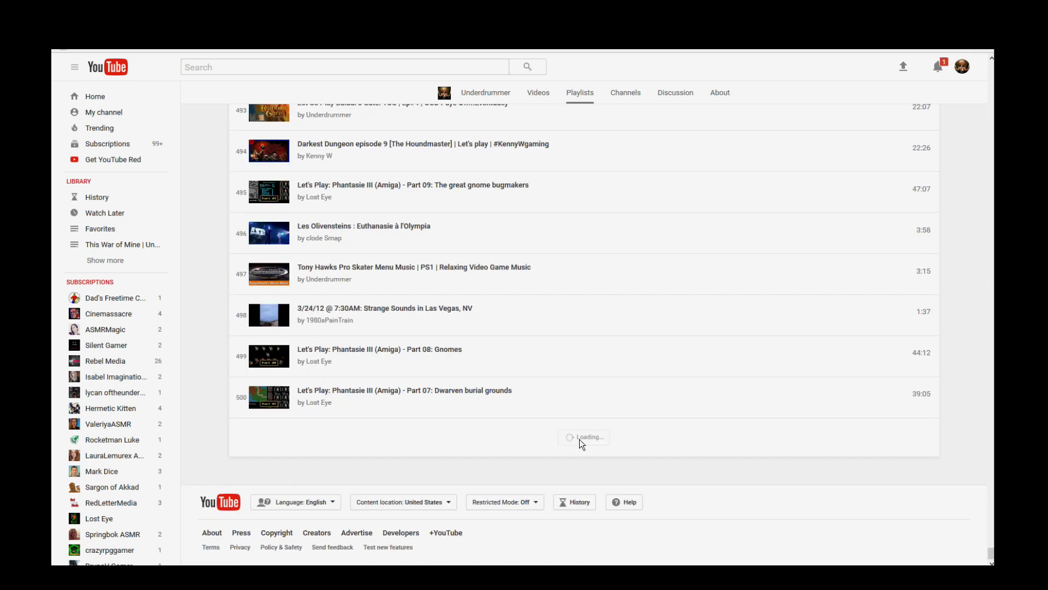
{"action": "scroll", "coordinate": [581, 445], "scroll_direction": "down", "scroll_amount": 20}
{"action": "left_click", "coordinate": [591, 431]}
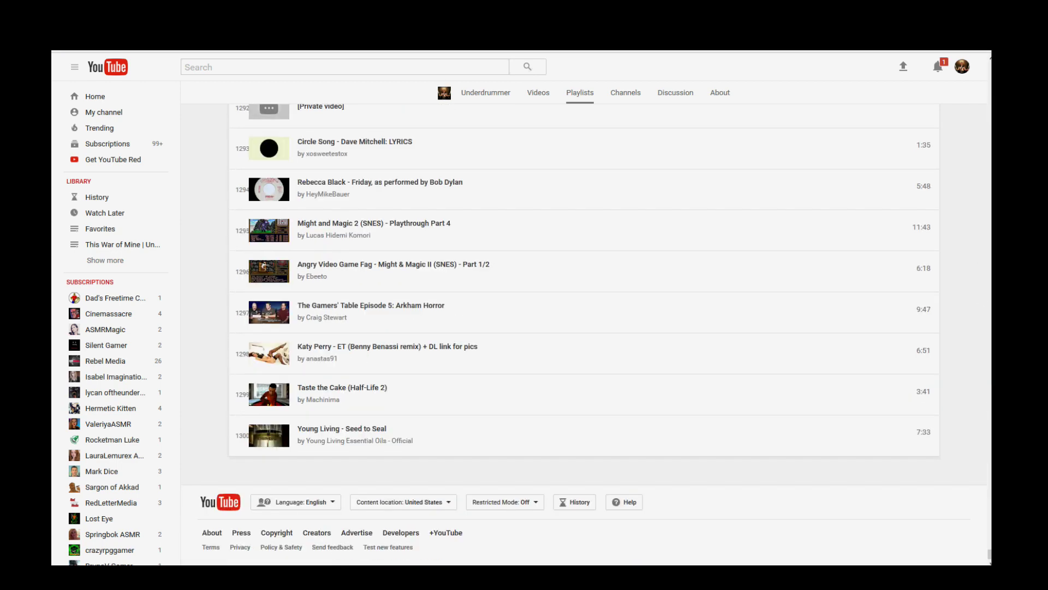
{"action": "key", "text": "Home"}
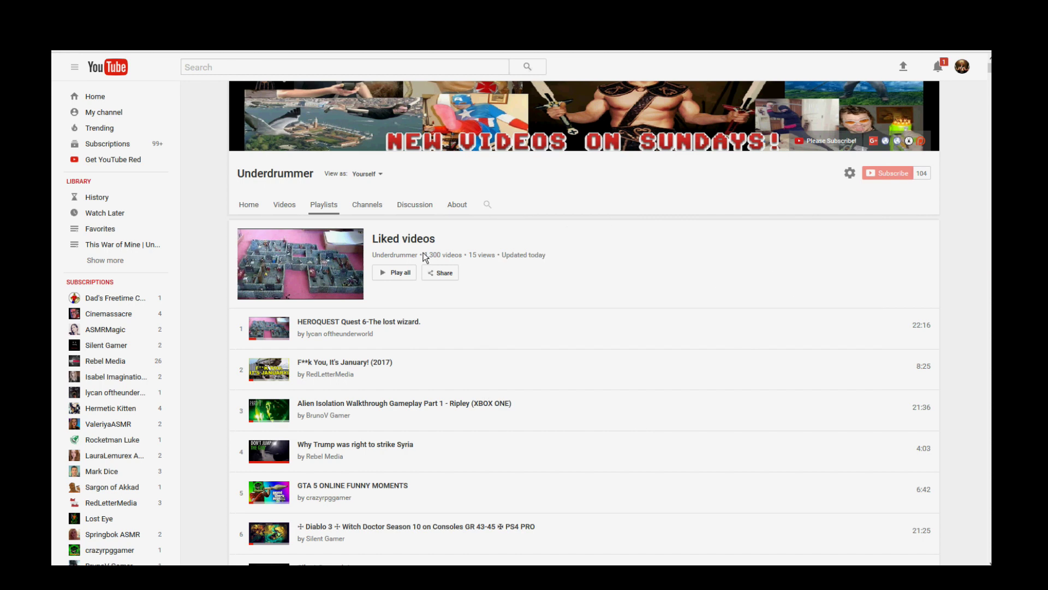
Step: Highlight the 1,300 videos count at the top of the Liked videos playlist
{"action": "left_click_drag", "start_coordinate": [425, 254], "coordinate": [454, 255]}
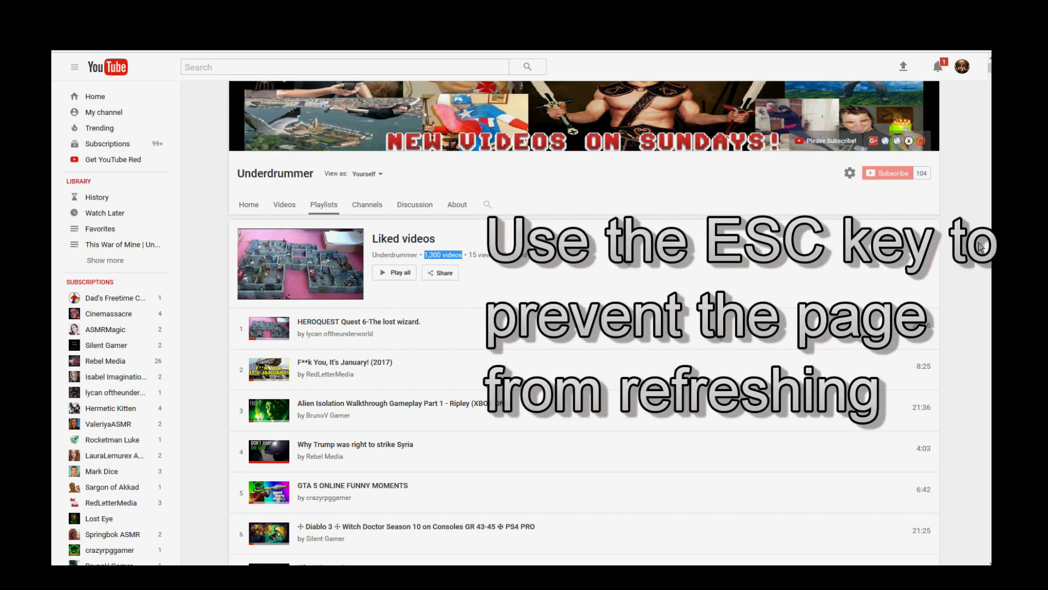
Step: Scroll down Liked videos to the [Private video] entry at 143, above Baldur's Gate Beginner Guide
{"action": "scroll", "coordinate": [546, 279], "scroll_direction": "down", "scroll_amount": 3}
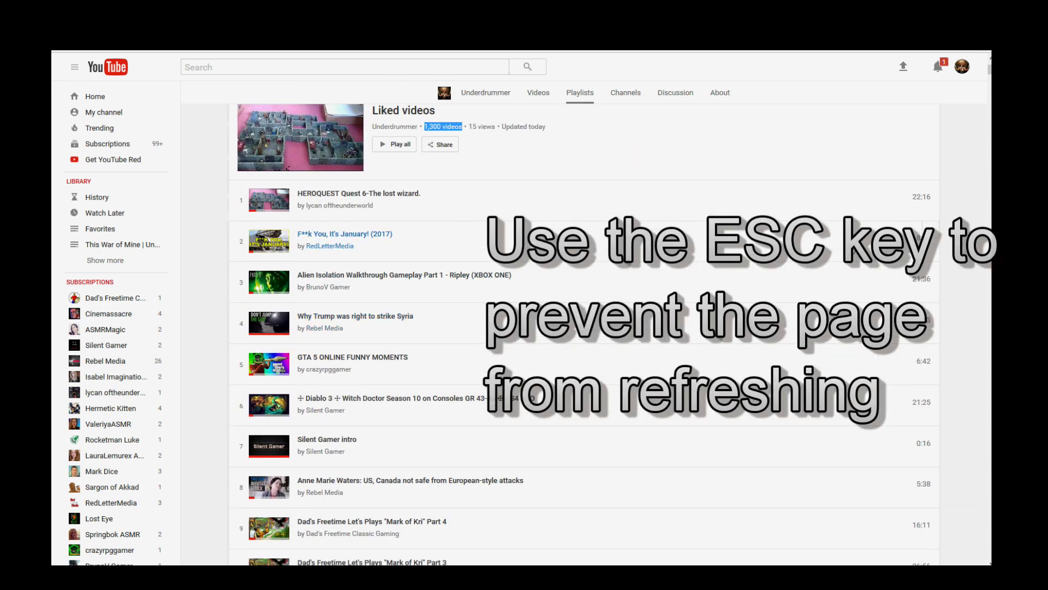
{"action": "scroll", "coordinate": [467, 377], "scroll_direction": "down", "scroll_amount": 8}
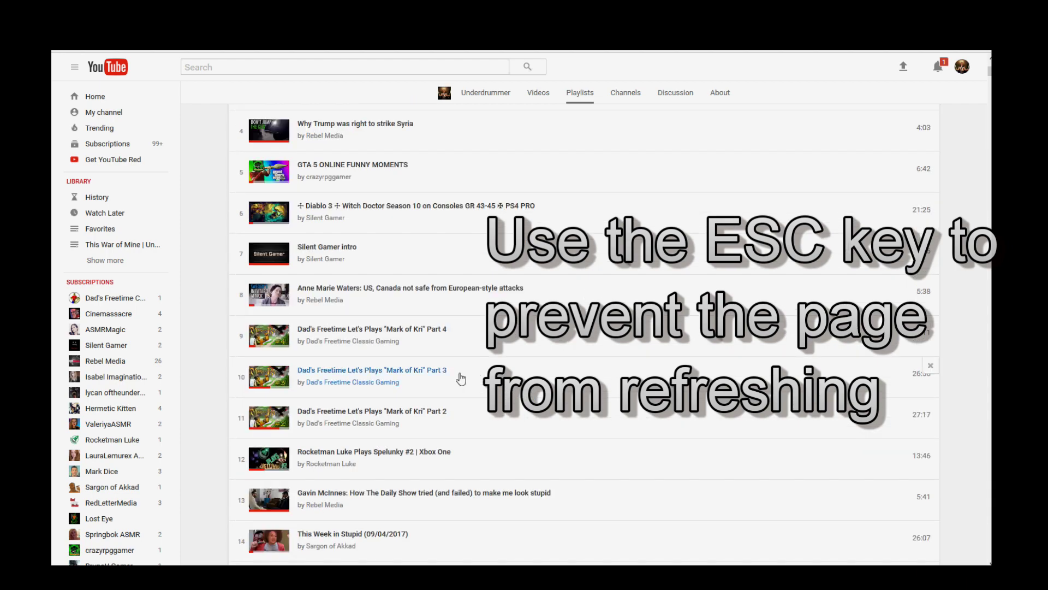
{"action": "scroll", "coordinate": [460, 338], "scroll_direction": "down", "scroll_amount": 8}
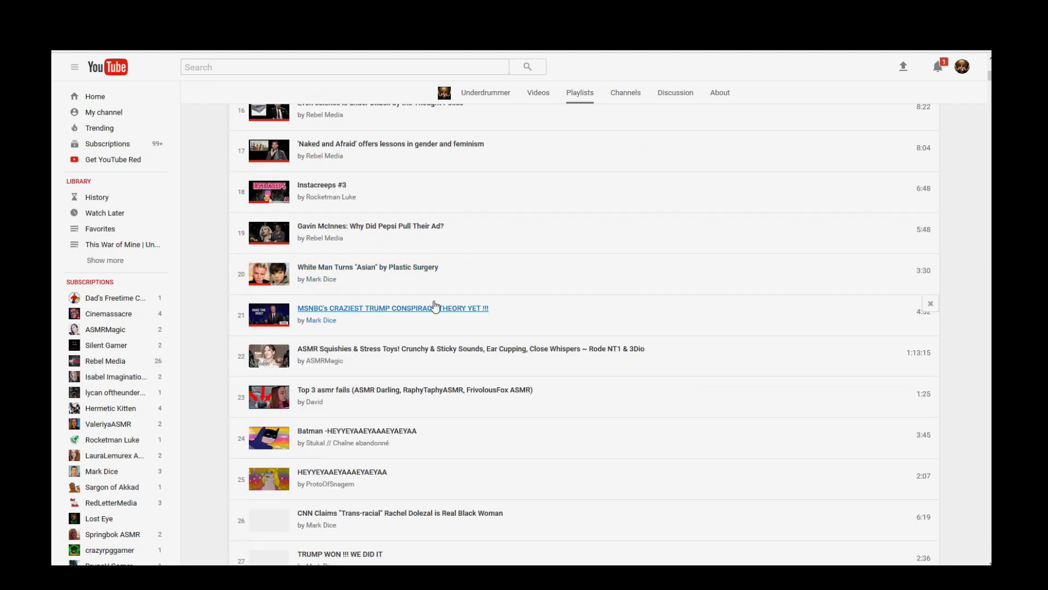
{"action": "scroll", "coordinate": [431, 306], "scroll_direction": "down", "scroll_amount": 8}
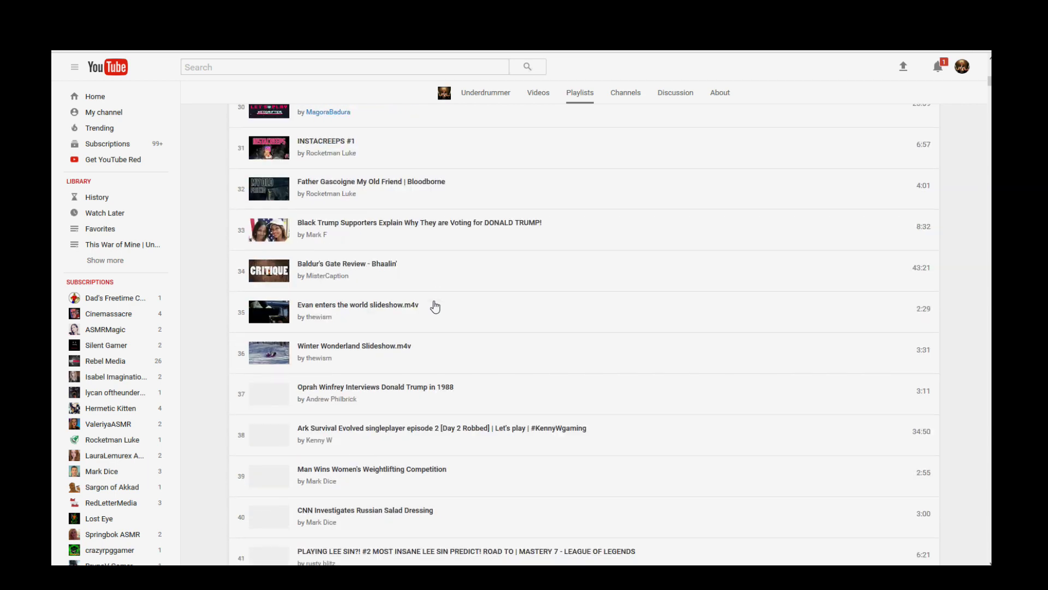
{"action": "scroll", "coordinate": [420, 305], "scroll_direction": "down", "scroll_amount": 10}
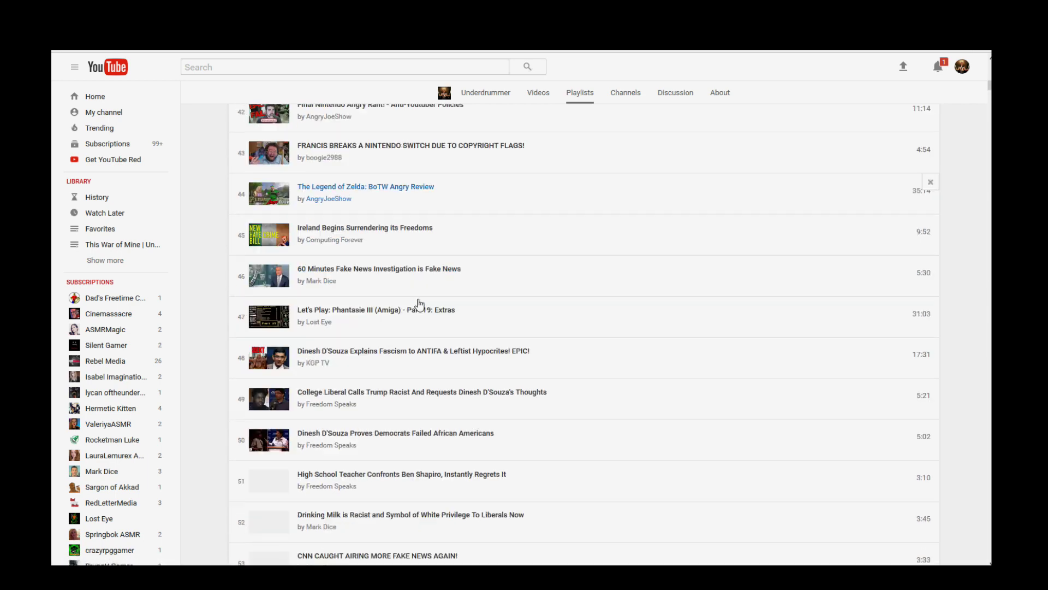
{"action": "scroll", "coordinate": [419, 305], "scroll_direction": "down", "scroll_amount": 11}
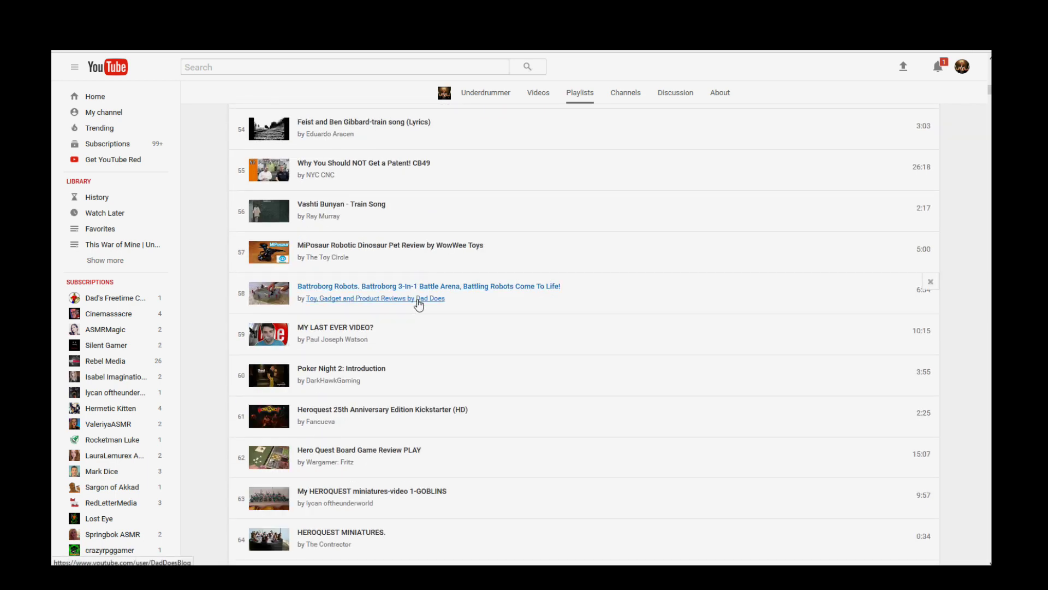
{"action": "scroll", "coordinate": [524, 298], "scroll_direction": "down", "scroll_amount": 8}
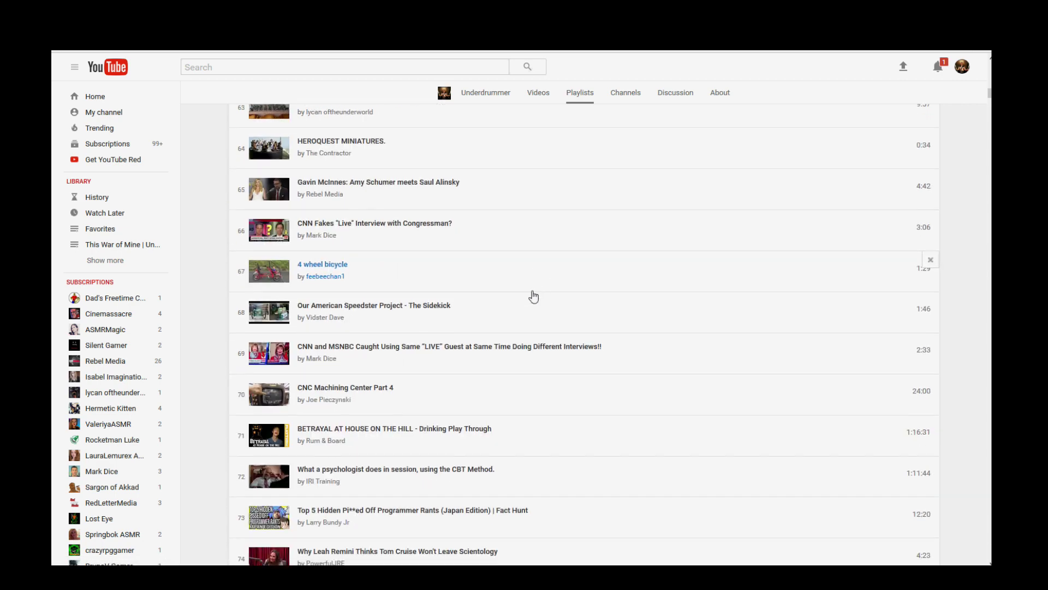
{"action": "scroll", "coordinate": [518, 297], "scroll_direction": "down", "scroll_amount": 7}
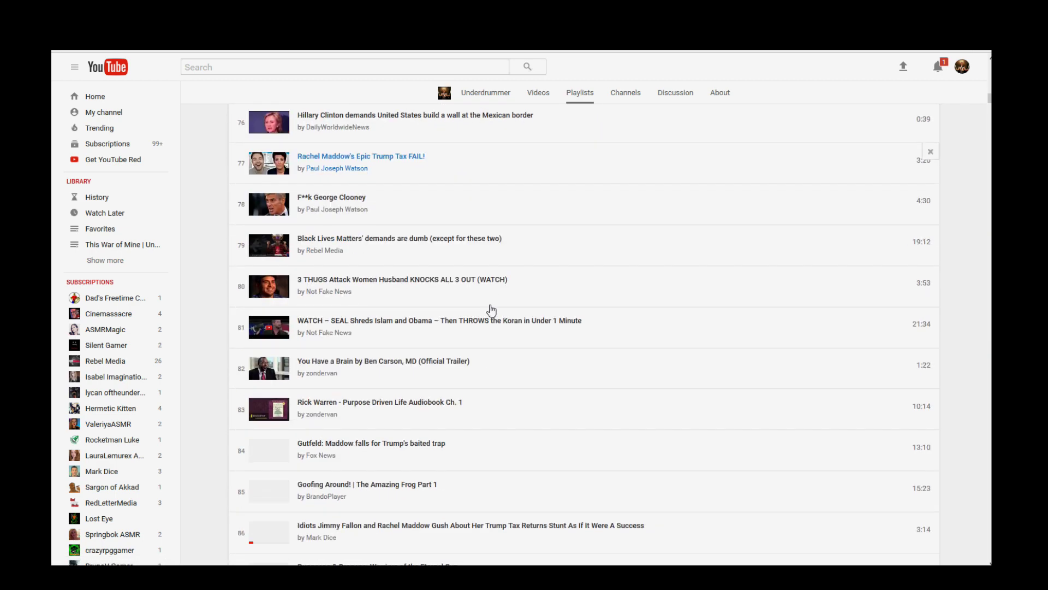
{"action": "scroll", "coordinate": [477, 306], "scroll_direction": "down", "scroll_amount": 6}
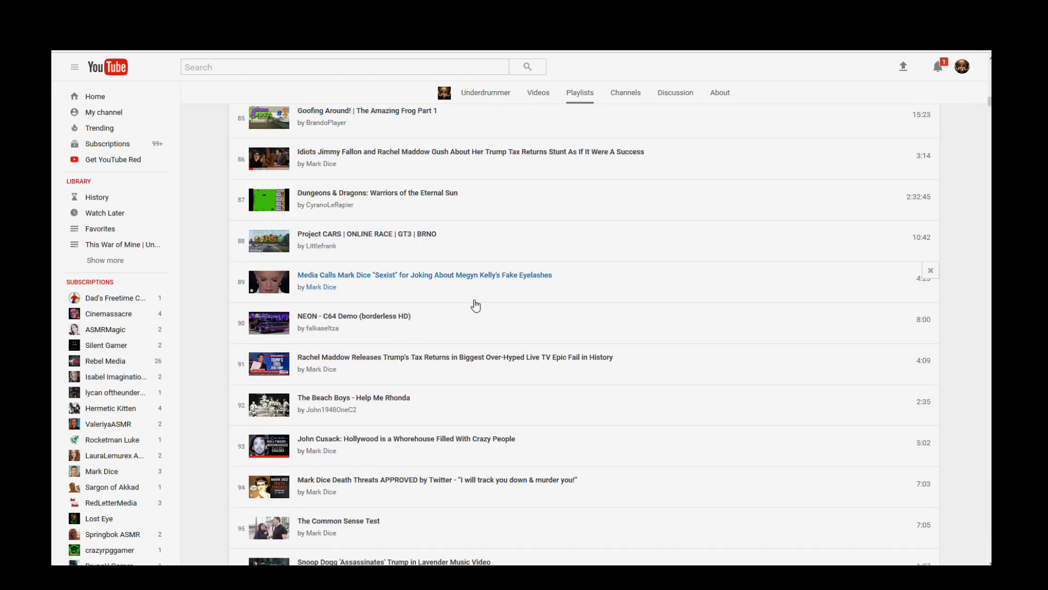
{"action": "scroll", "coordinate": [512, 259], "scroll_direction": "down", "scroll_amount": 7}
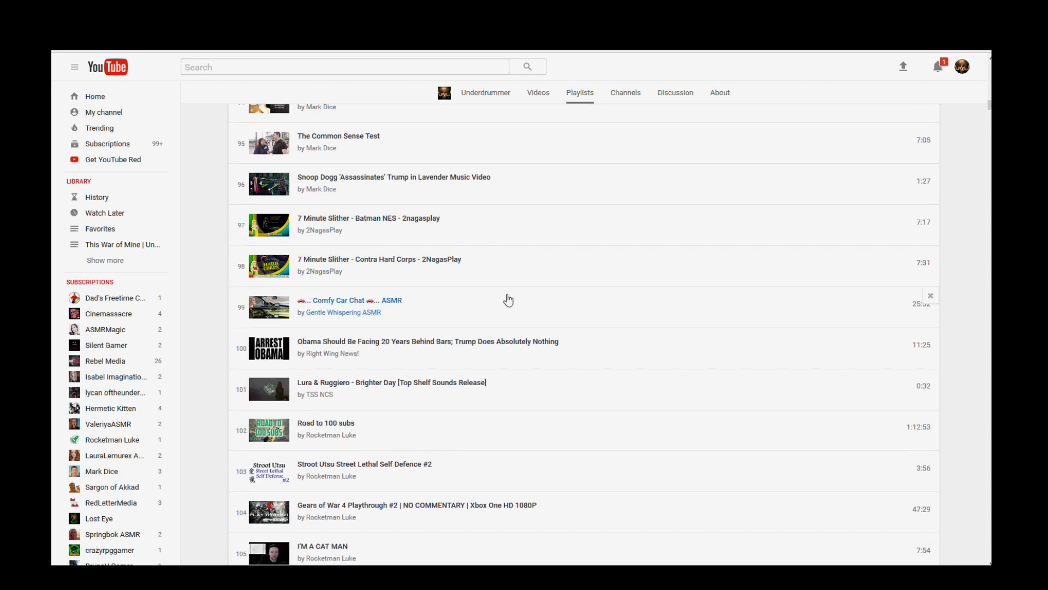
{"action": "scroll", "coordinate": [506, 297], "scroll_direction": "down", "scroll_amount": 4}
{"action": "scroll", "coordinate": [458, 306], "scroll_direction": "down", "scroll_amount": 5}
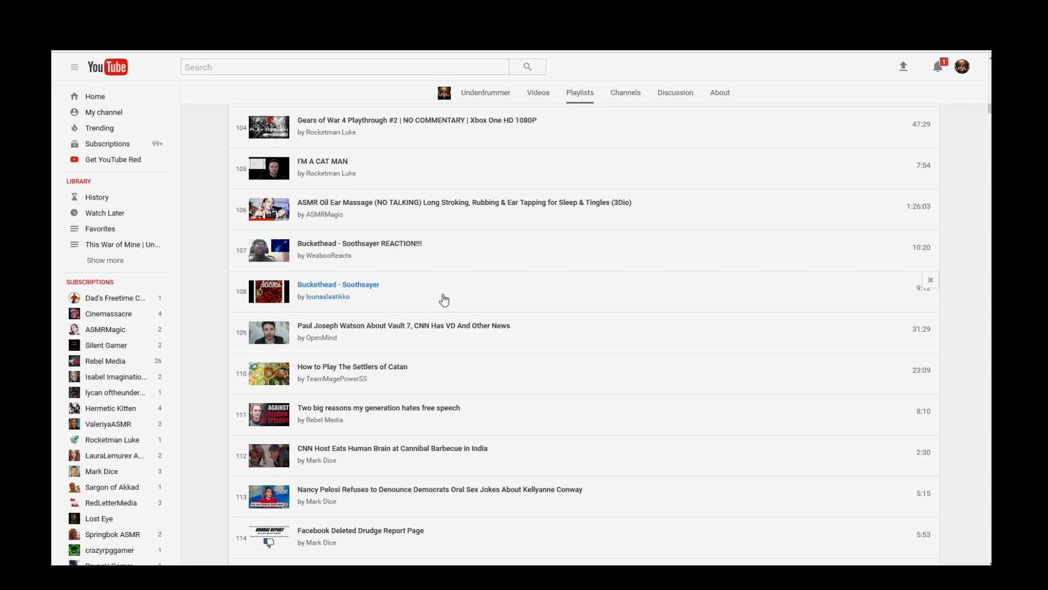
{"action": "scroll", "coordinate": [445, 303], "scroll_direction": "down", "scroll_amount": 5}
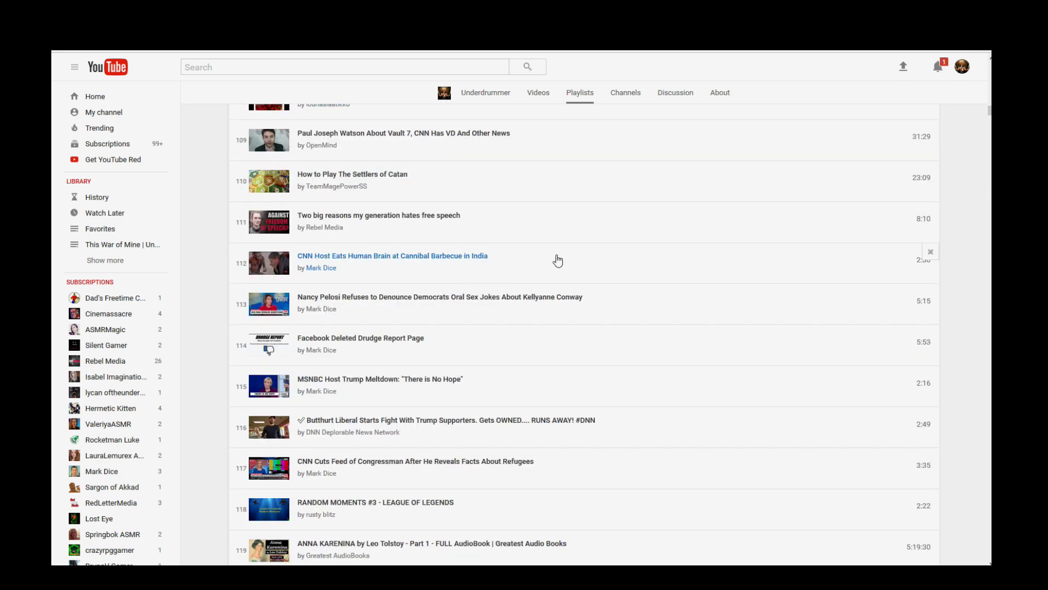
{"action": "scroll", "coordinate": [559, 262], "scroll_direction": "down", "scroll_amount": 3}
{"action": "scroll", "coordinate": [560, 267], "scroll_direction": "down", "scroll_amount": 10}
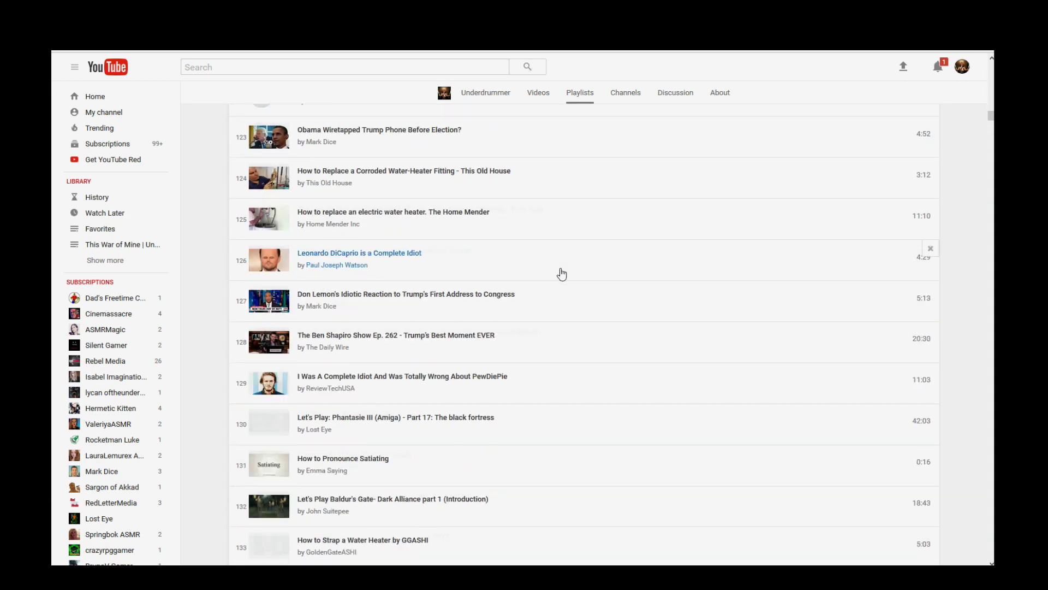
{"action": "scroll", "coordinate": [562, 274], "scroll_direction": "down", "scroll_amount": 13}
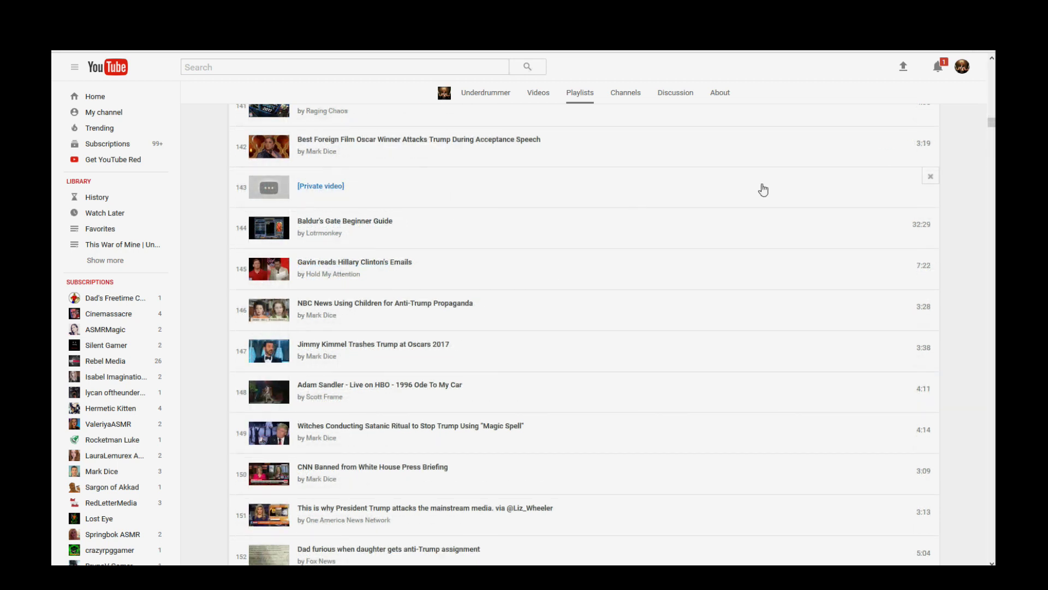
Step: Delete the [Private video] entry at position 143 and jump back to the playlist header
{"action": "left_click", "coordinate": [930, 177]}
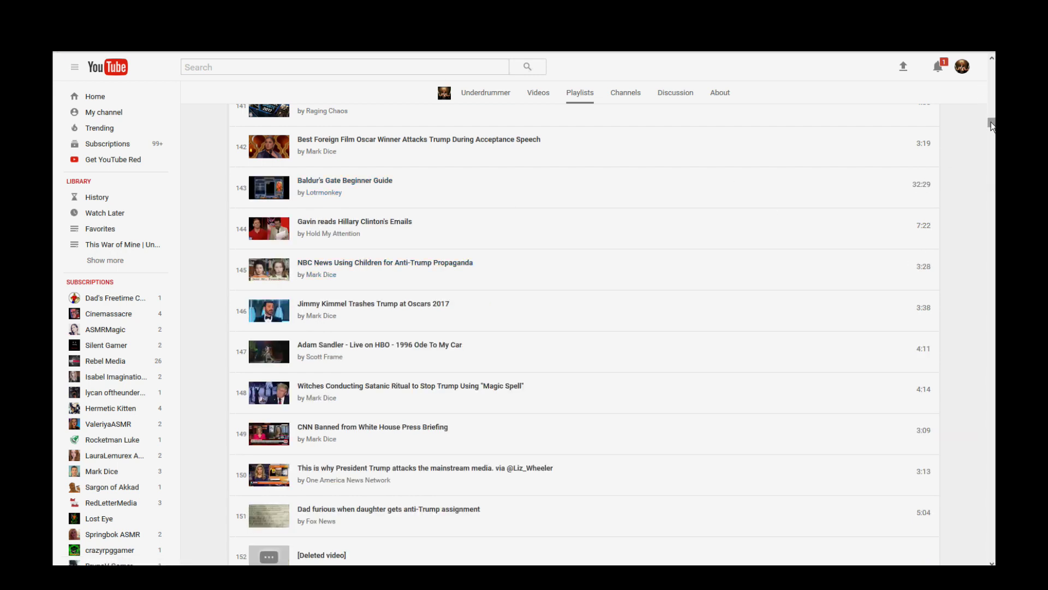
{"action": "key", "text": "Home"}
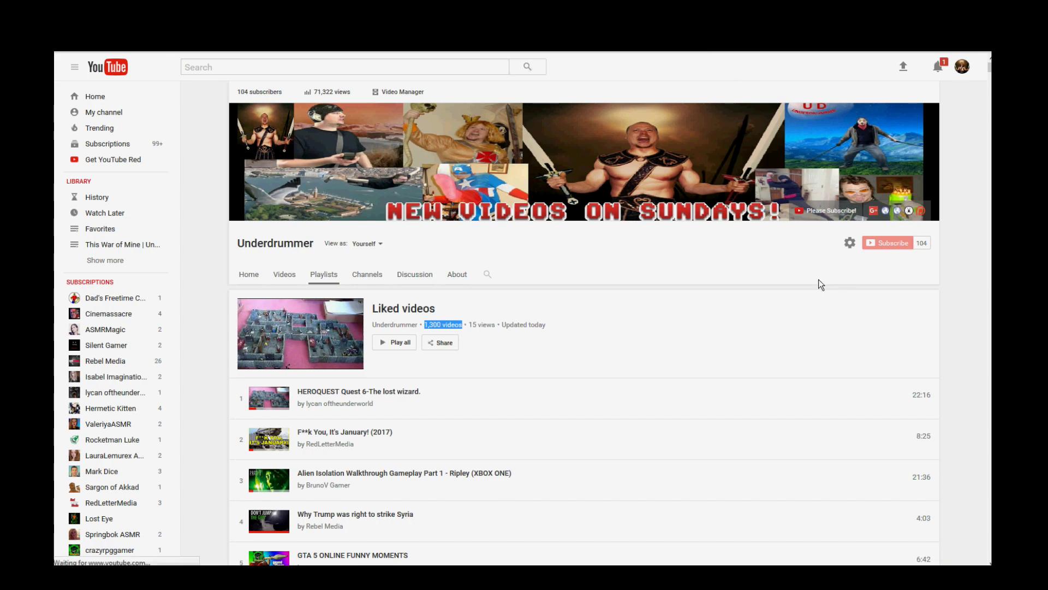
Step: Remove the [Deleted video] entry at row 878, then return up to the Hard Corps Uprising entry at 794
{"action": "scroll", "coordinate": [817, 279], "scroll_direction": "down", "scroll_amount": 3}
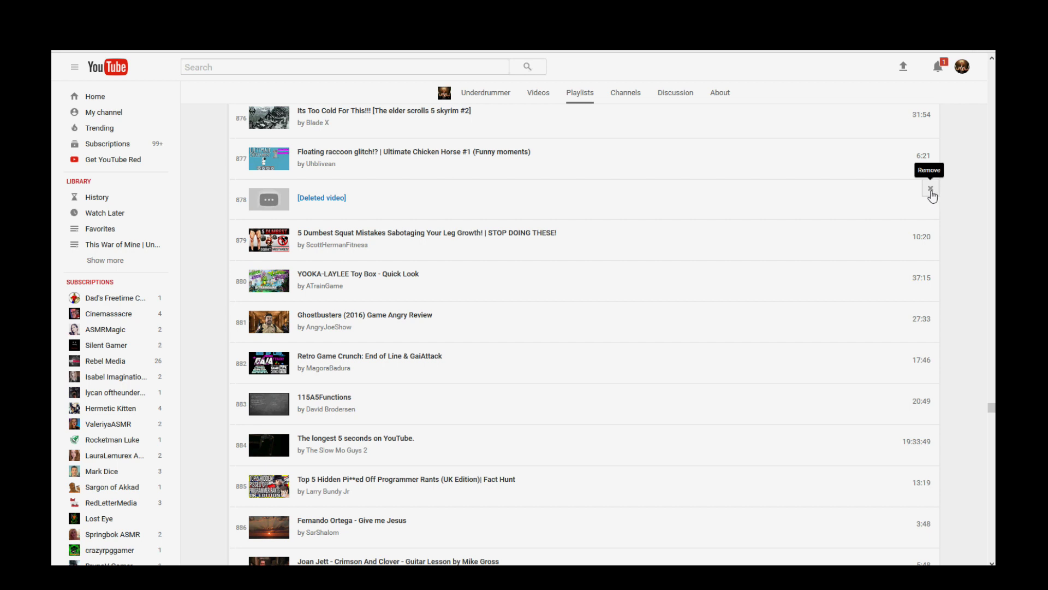
{"action": "left_click", "coordinate": [931, 191]}
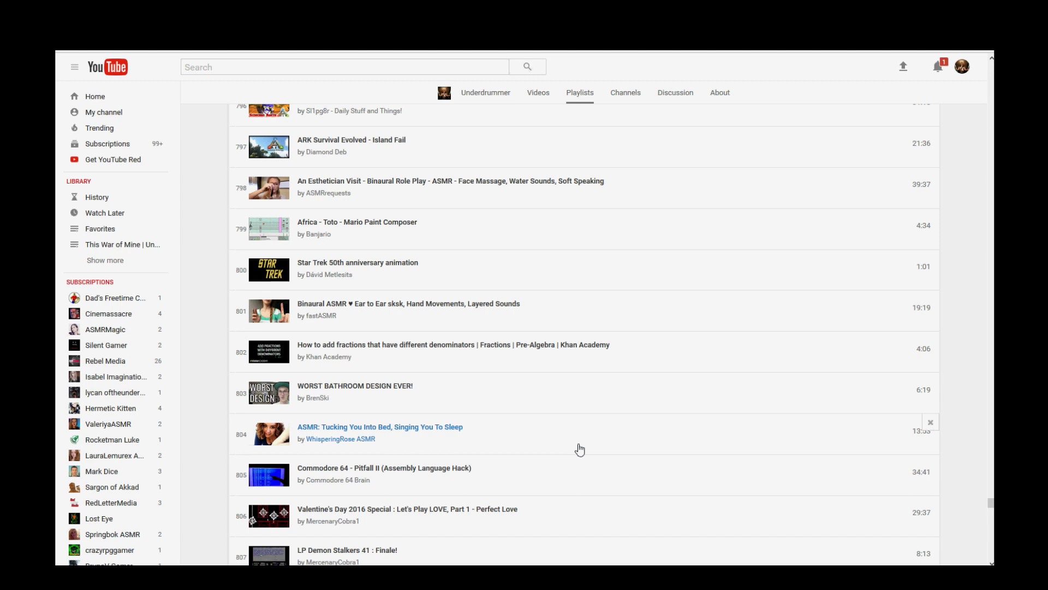
{"action": "scroll", "coordinate": [518, 355], "scroll_direction": "up", "scroll_amount": 2}
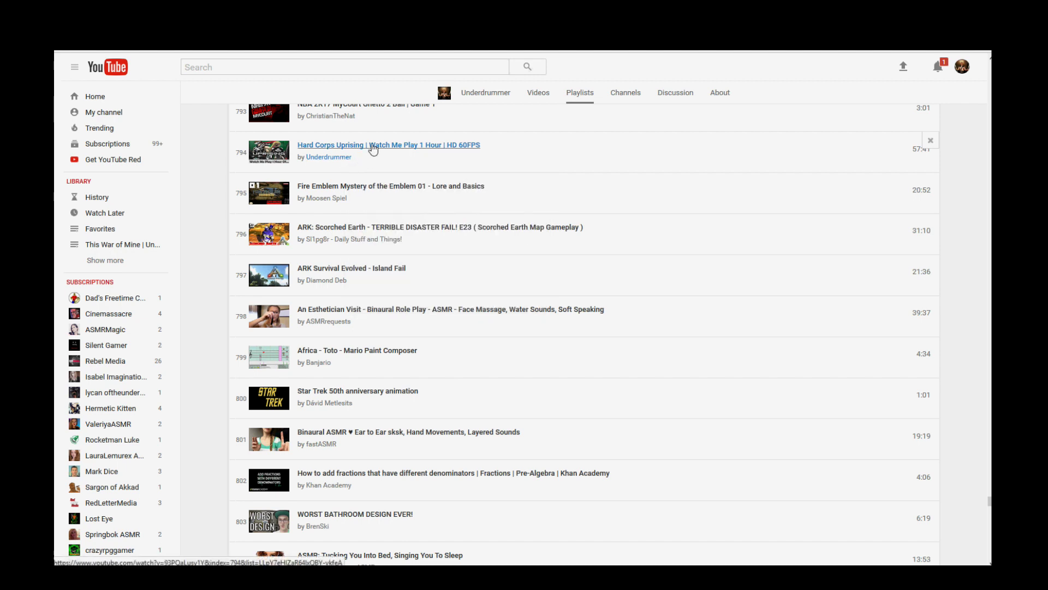
{"action": "right_click", "coordinate": [396, 146]}
Step: Check the Hard Corps Uprising | Watch Me Play 1 Hour video, remove it from Liked videos, and return to the playlist
{"action": "left_click", "coordinate": [414, 156]}
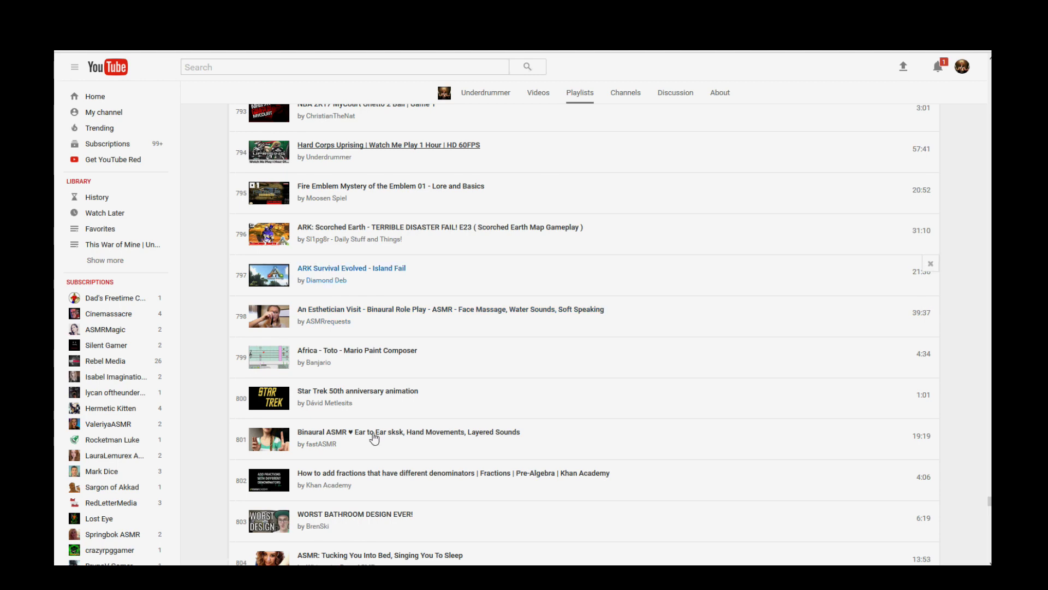
{"action": "left_click", "coordinate": [350, 152]}
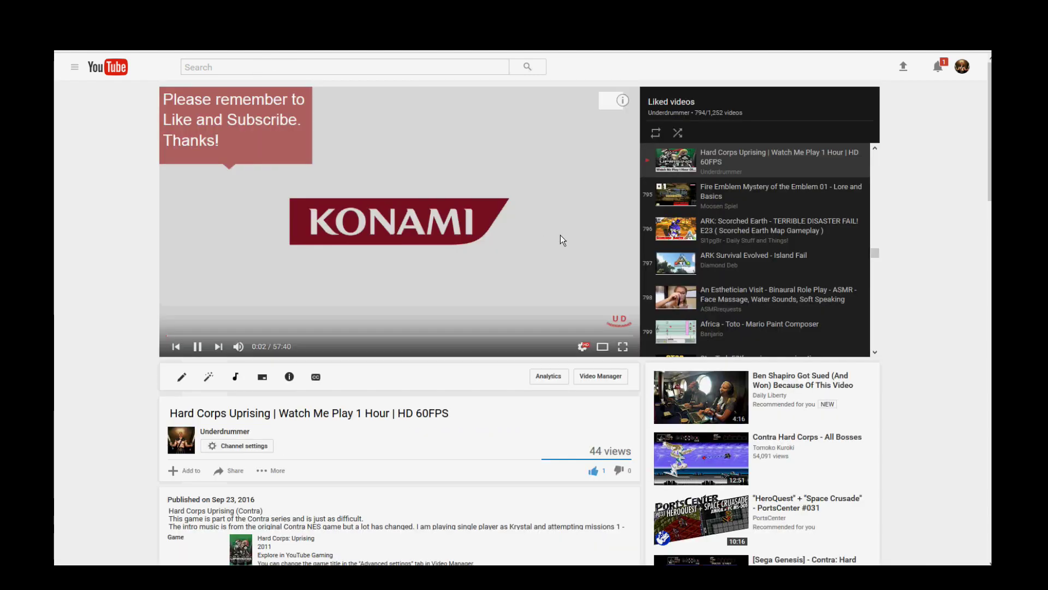
{"action": "key", "text": "alt+Left"}
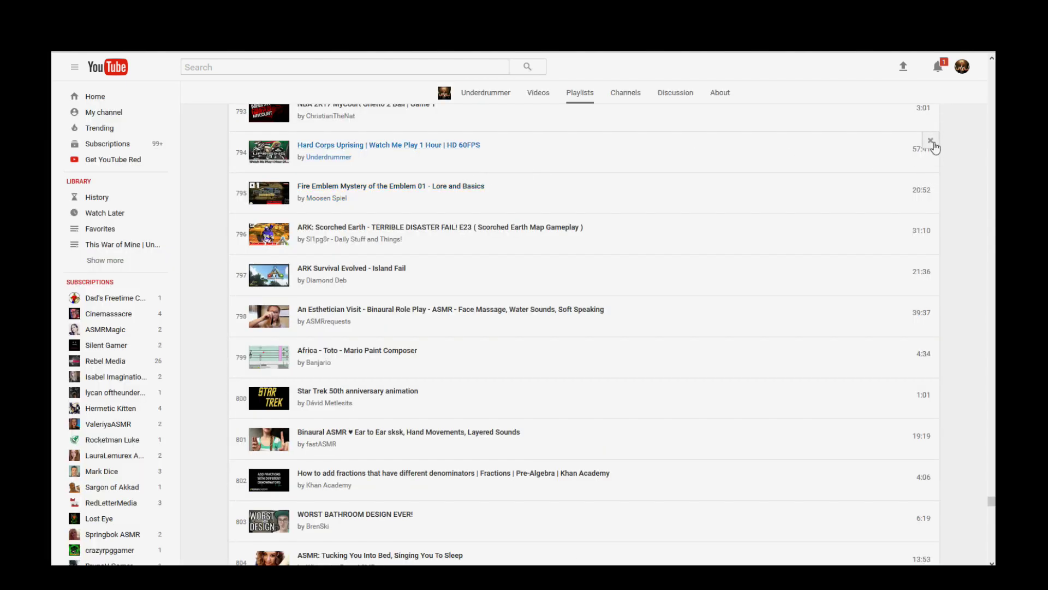
{"action": "left_click", "coordinate": [932, 141]}
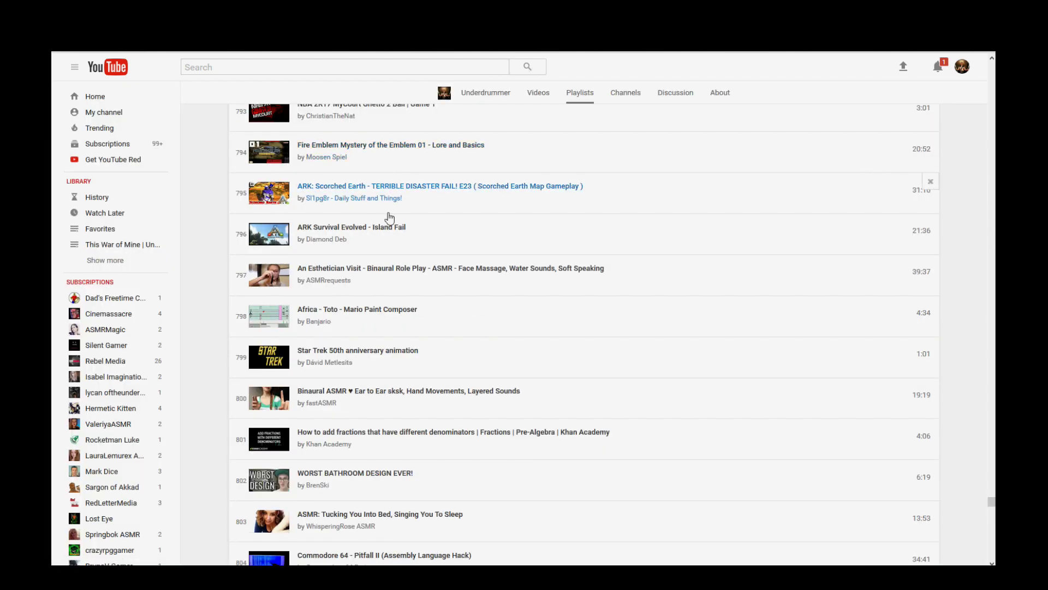
{"action": "key", "text": "alt+Right"}
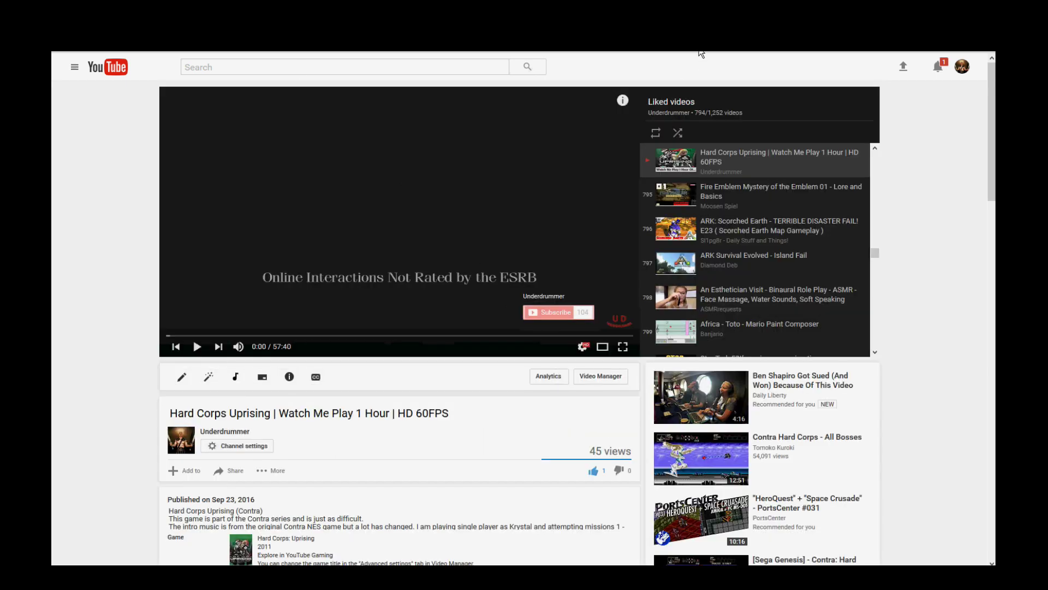
{"action": "key", "text": "F5"}
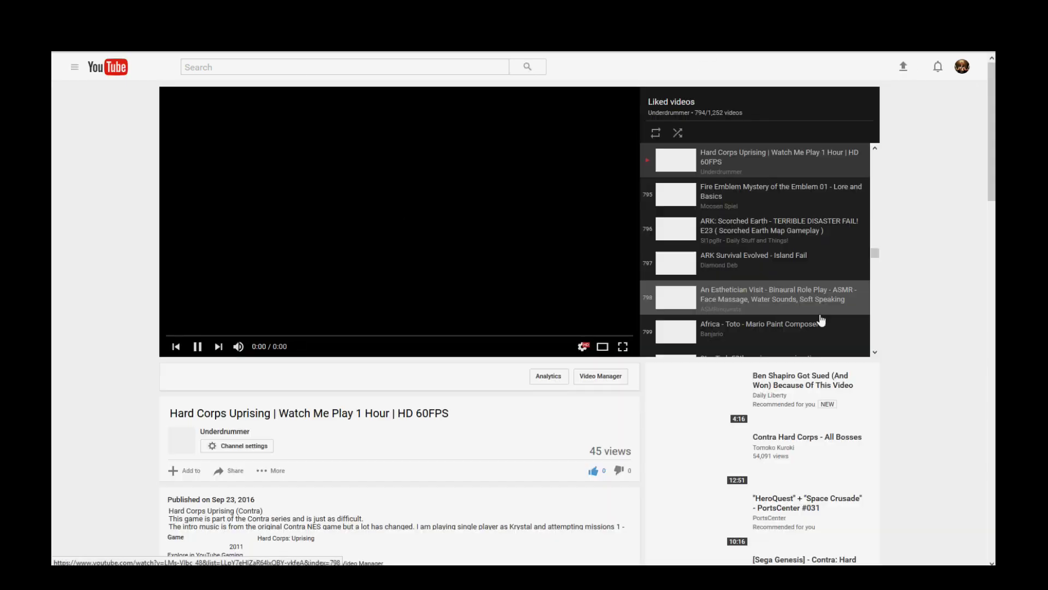
{"action": "key", "text": "alt+Left"}
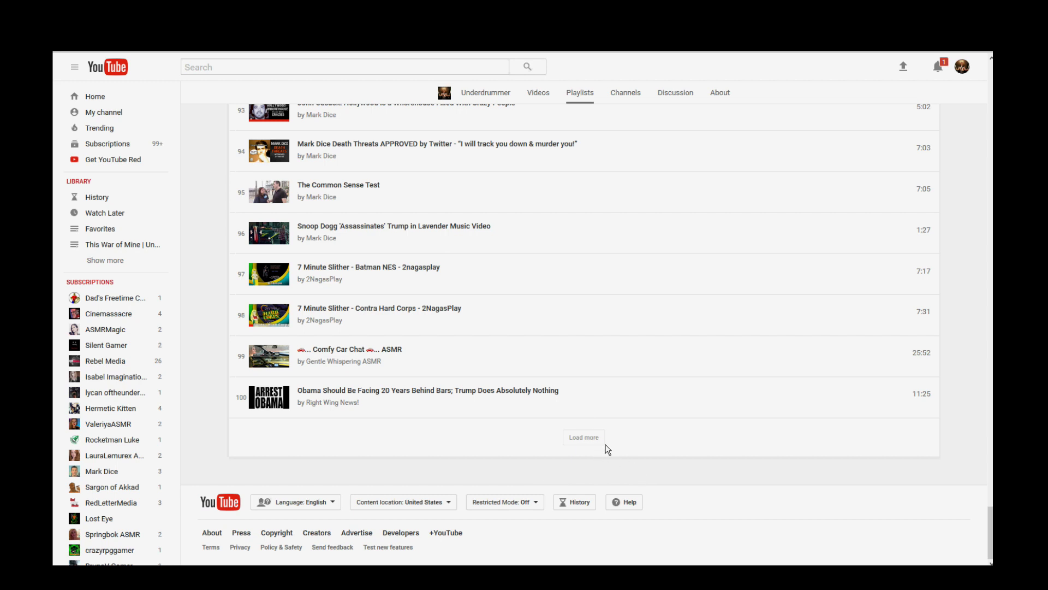
Step: Jump to the top of the Liked videos playlist, where the count now reads 1,279 videos
{"action": "key", "text": "Home"}
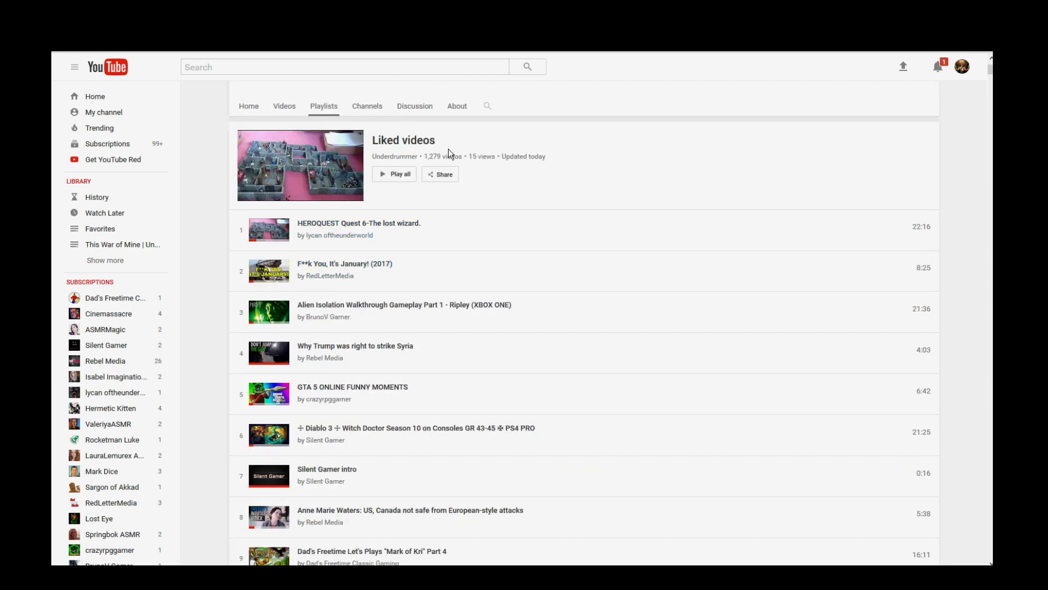